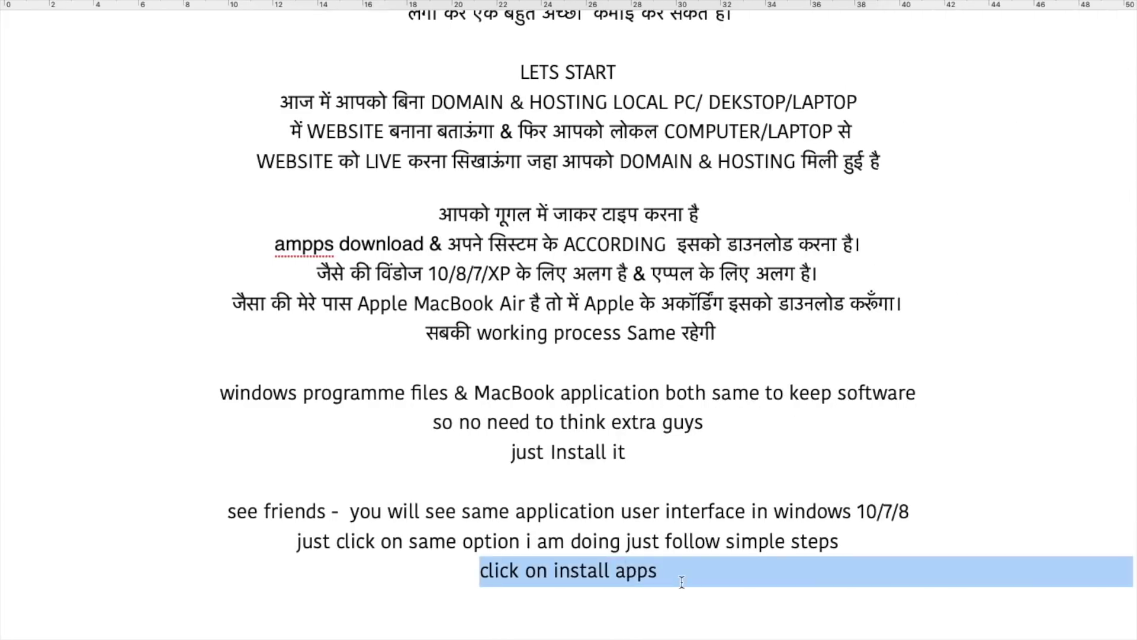
Step: Add the line "As we have installed Ampps" below "click on install apps", separated by a blank line
click(682, 582)
text(As we)
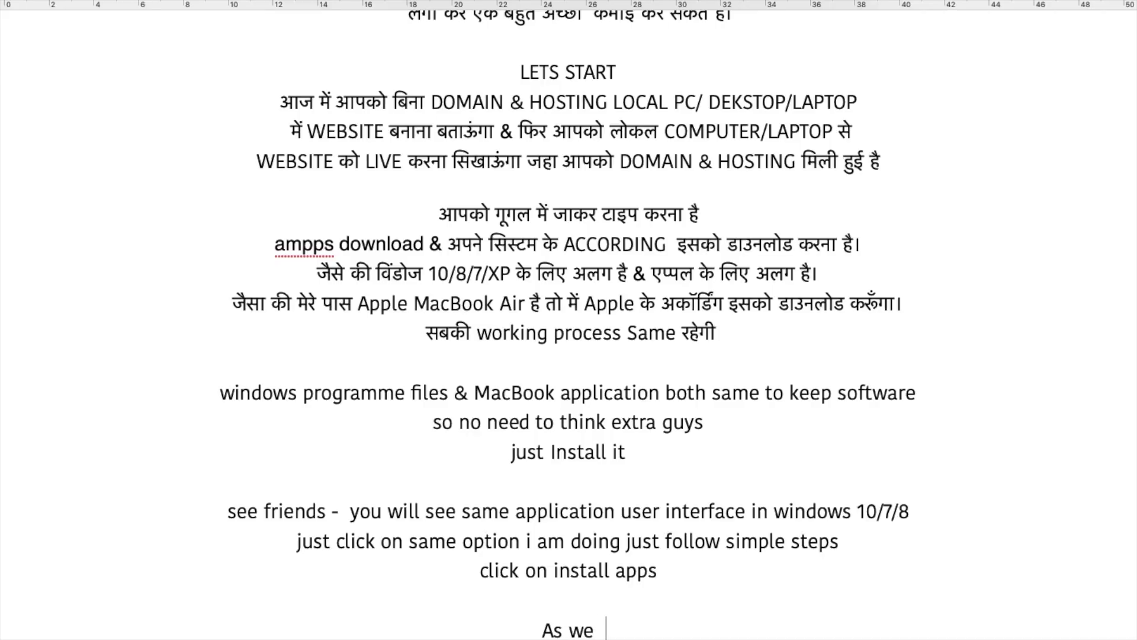
scroll(569, 320, down, 5)
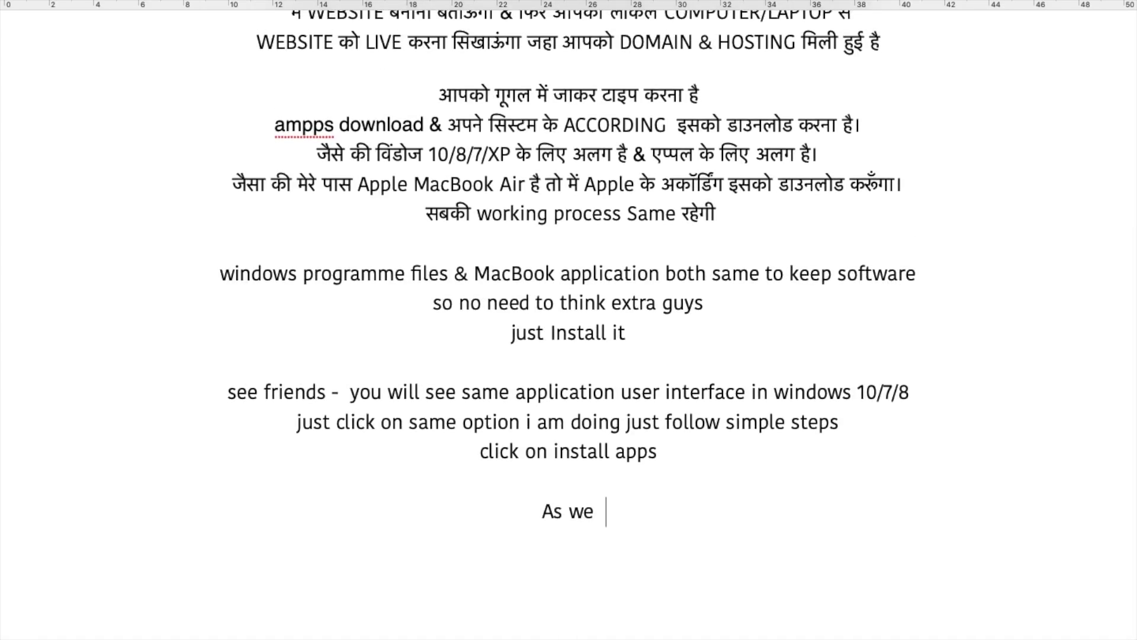
text(have installed A)
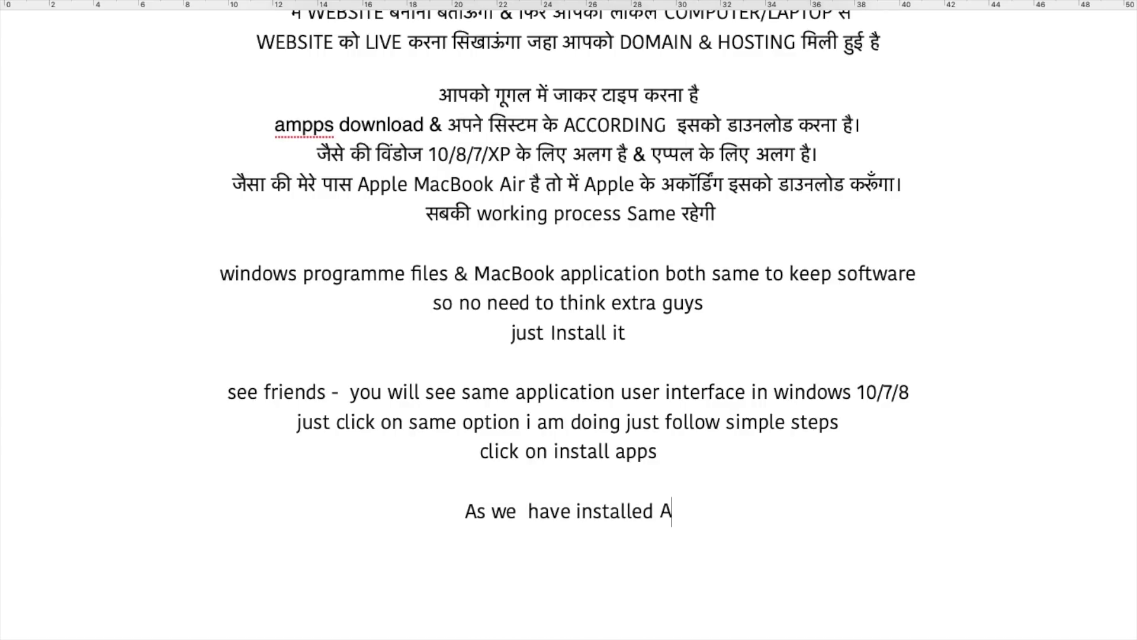
text(mpps)
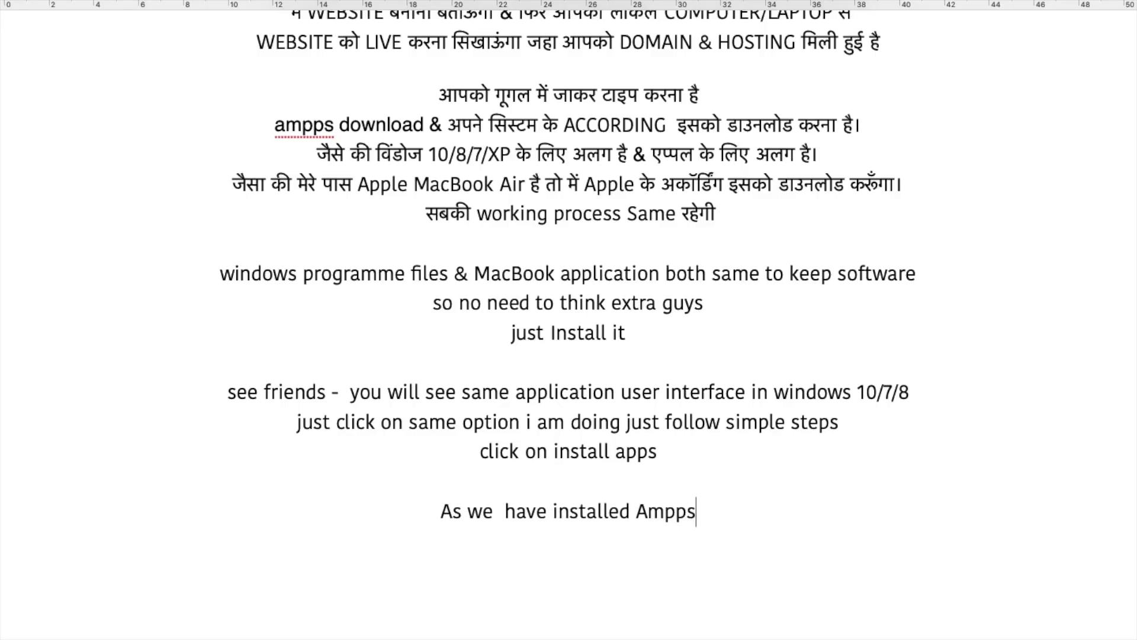
key(Return)
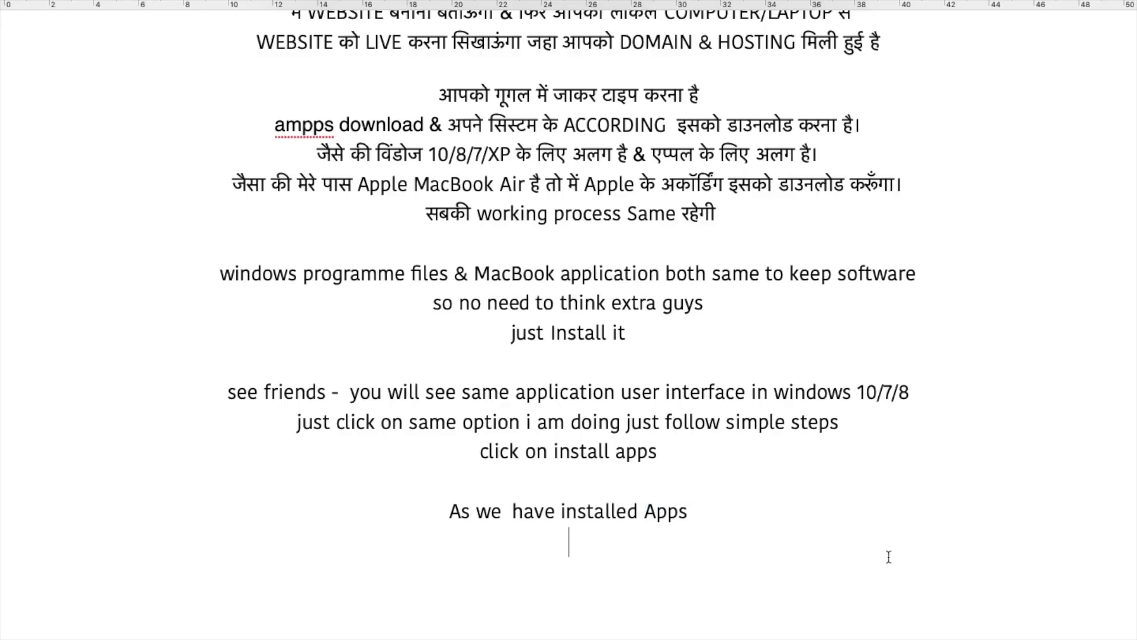
Step: Replace the last word of the "As we have installed" line with "AMPPS"
double_click(669, 511)
text(AMMP)
key(BackSpace)
key(BackSpace)
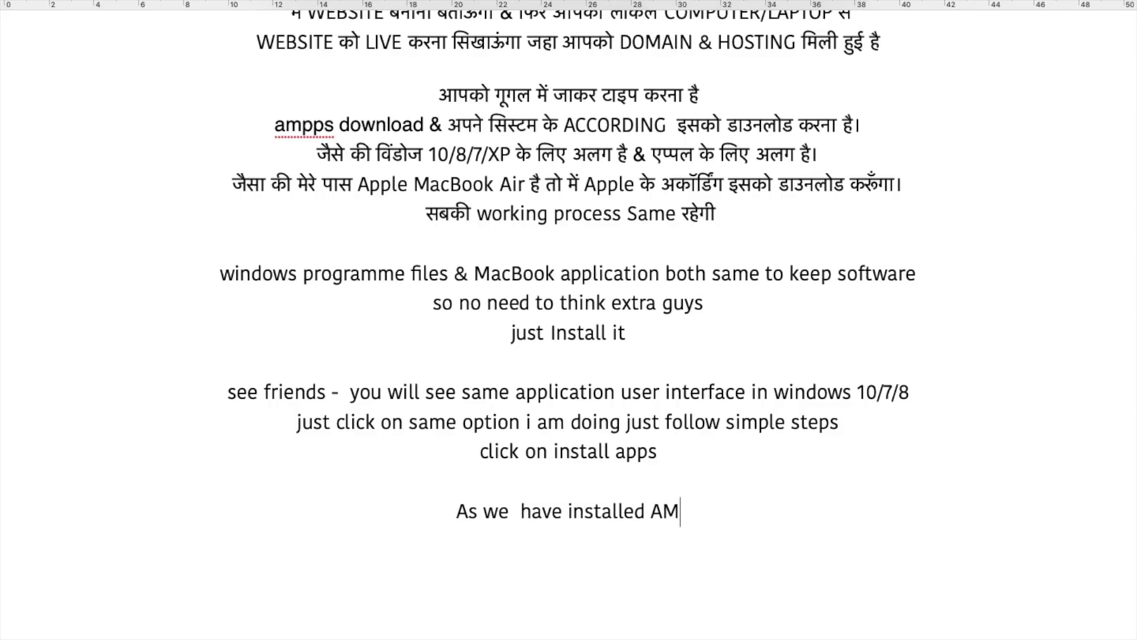
text(PPS)
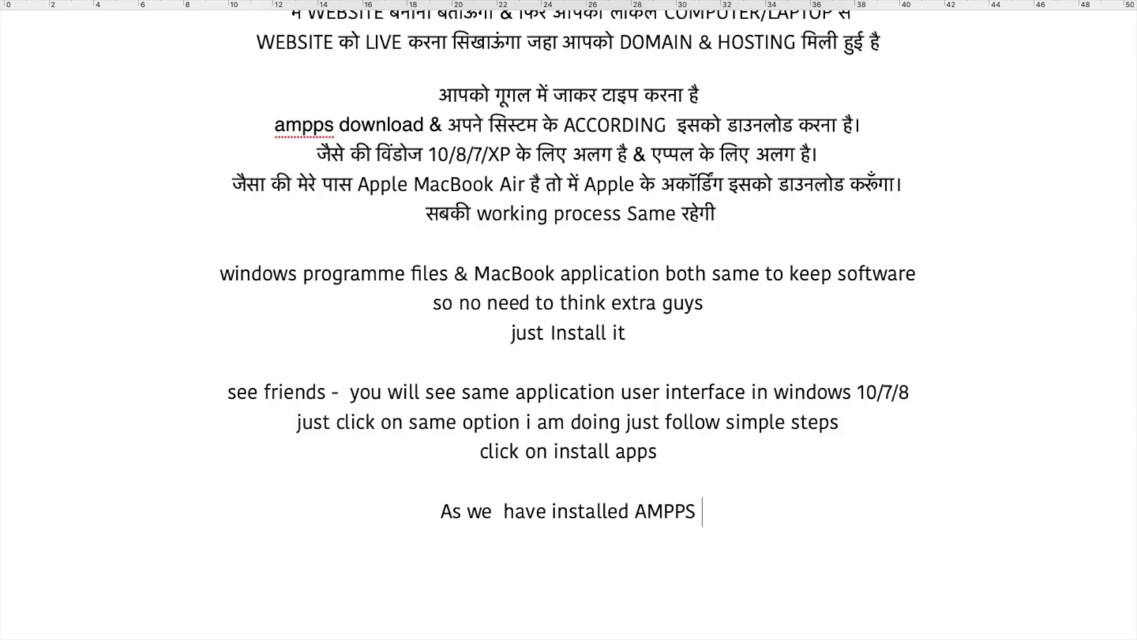
Step: Add the line "Lets open it & follow steps" under the AMPPS installation line
key(Return)
text(Lets )
text(Click)
key(BackSpace)
key(BackSpace)
key(BackSpace)
key(BackSpace)
key(BackSpace)
text(open)
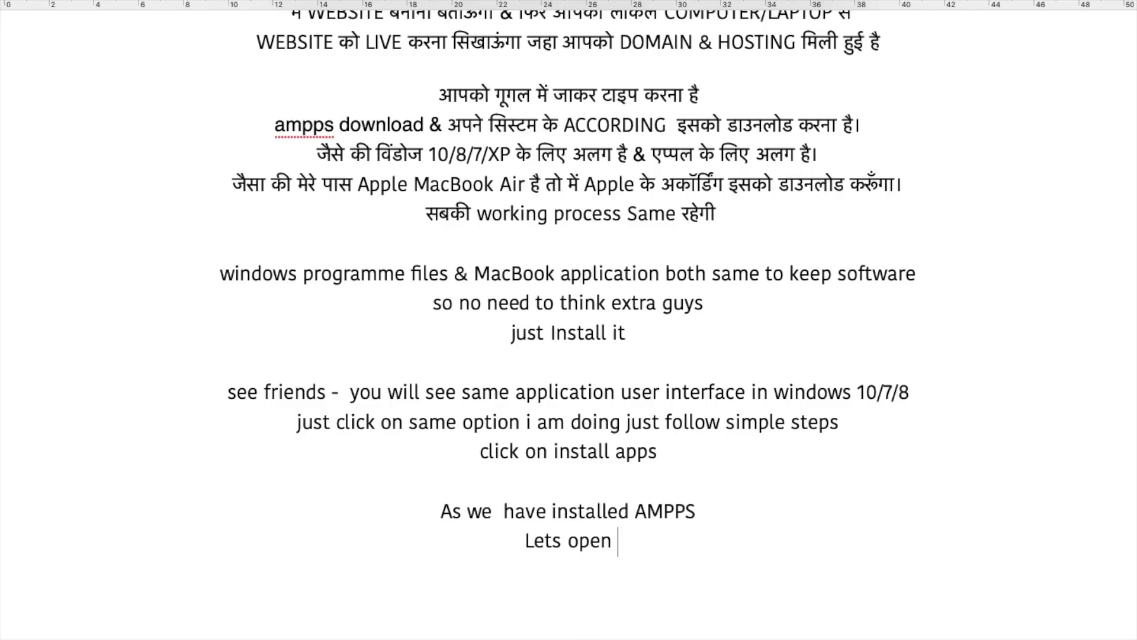
text( it)
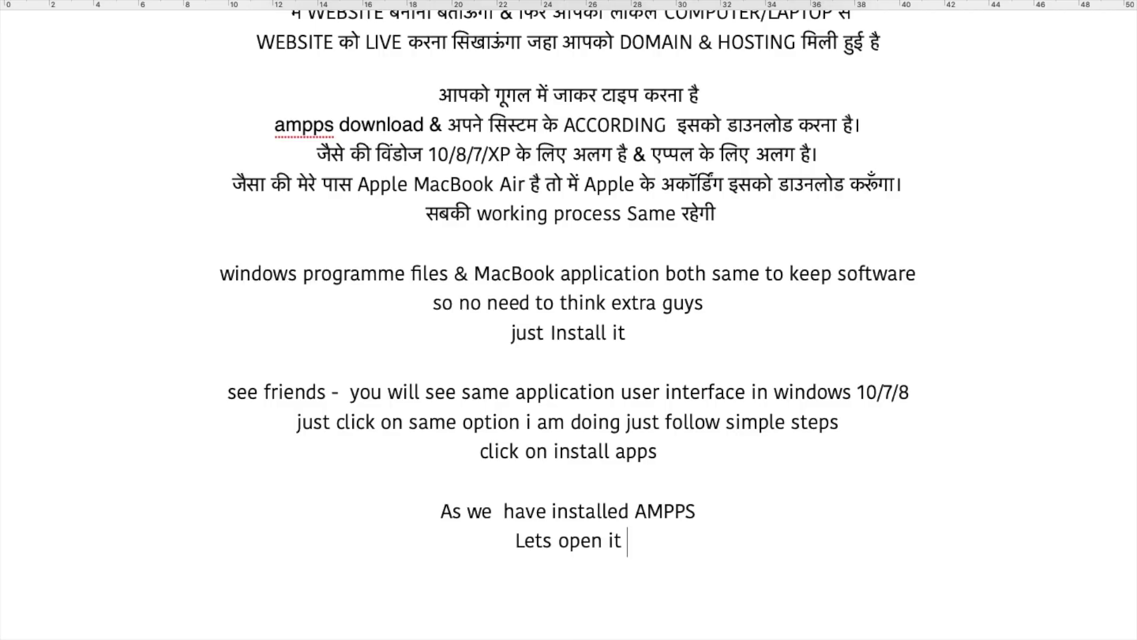
text( & follo)
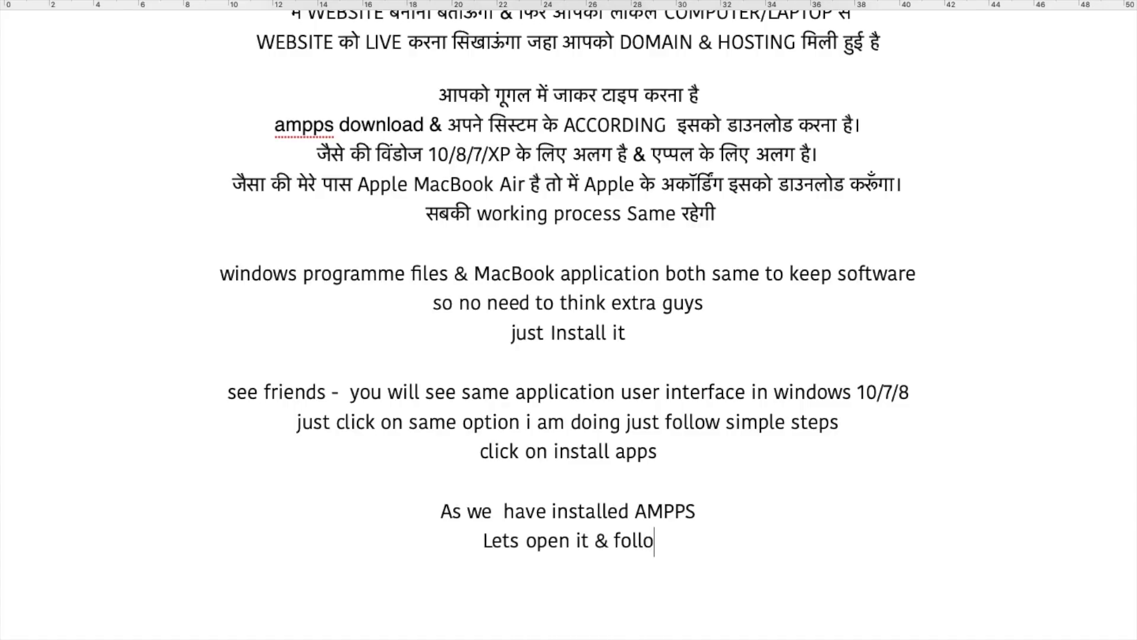
text(w steps)
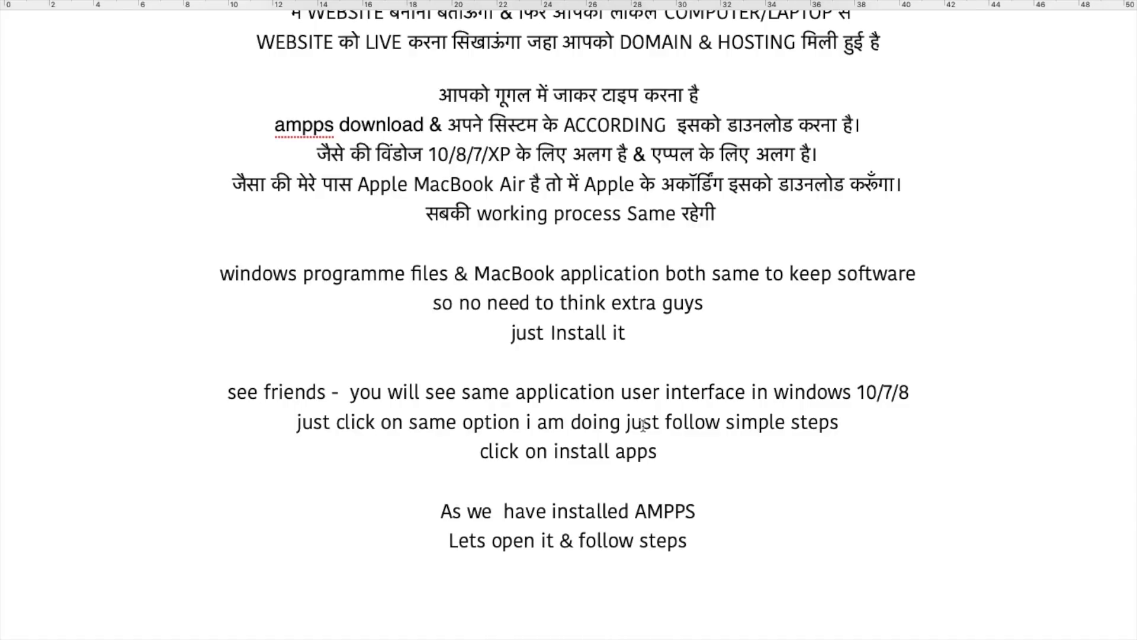
Step: Launch Ampps from the installed applications and move its control window further into the desktop, away from the screen edge
key(F4)
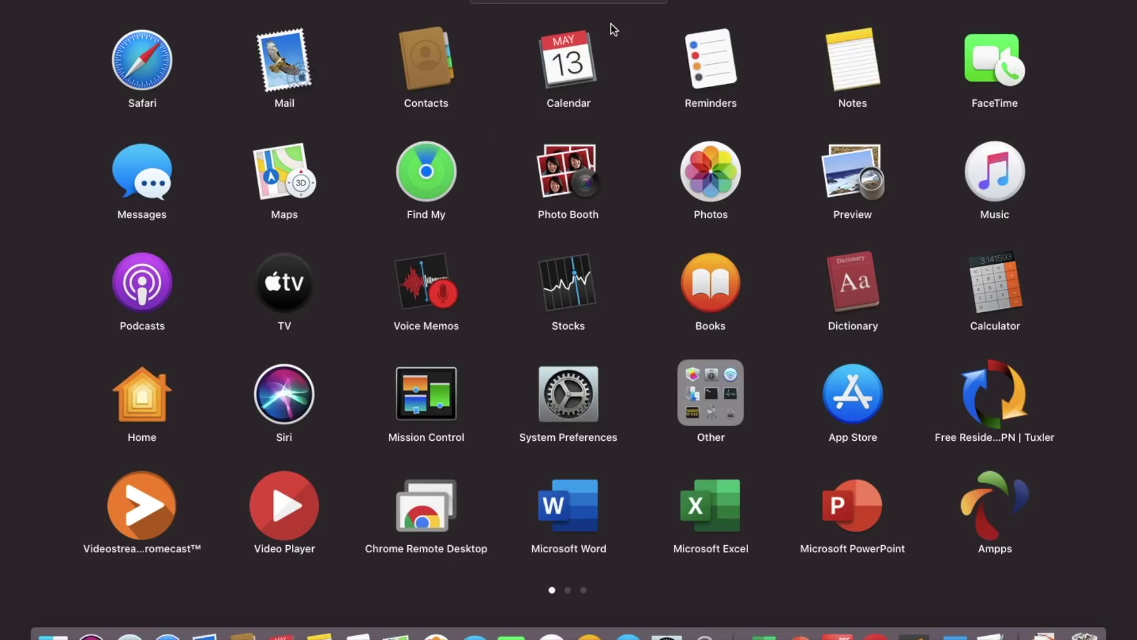
click(999, 510)
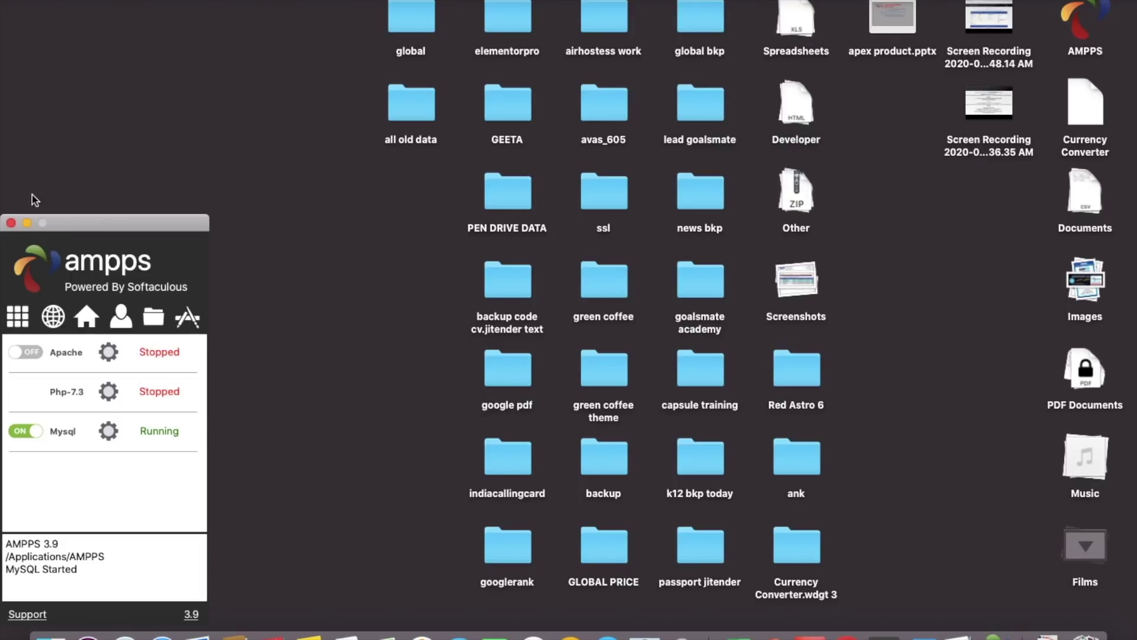
drag(83, 231, 359, 151)
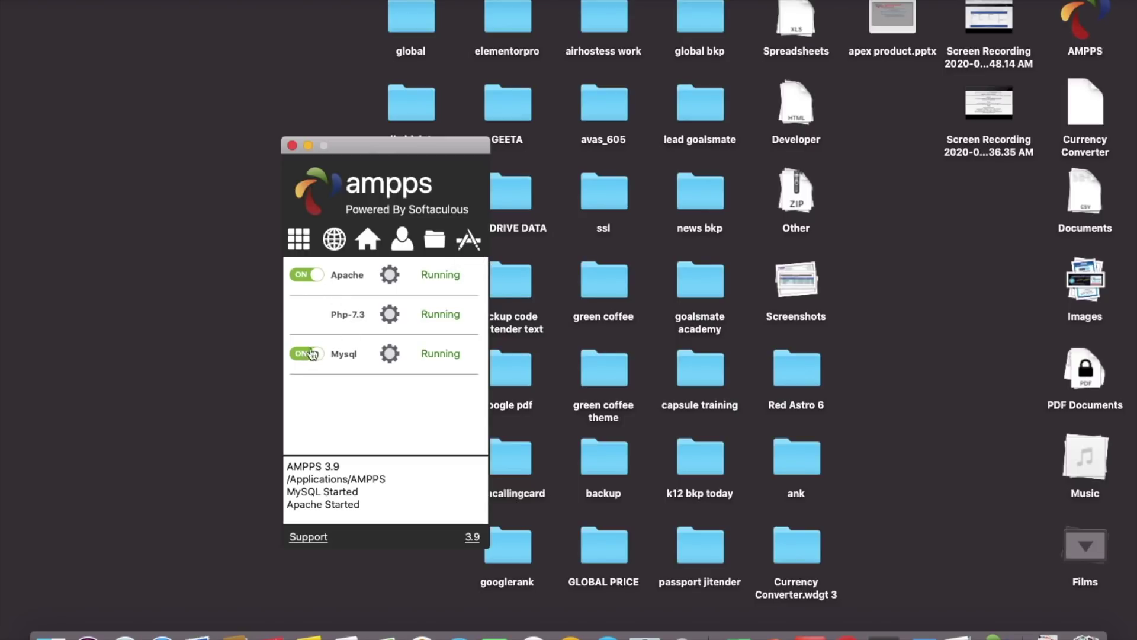
Step: Switch back to the notes document and add the line "Let Both My sql & Apache Green Automatically & then click Install apps icon"
key(ctrl+Right)
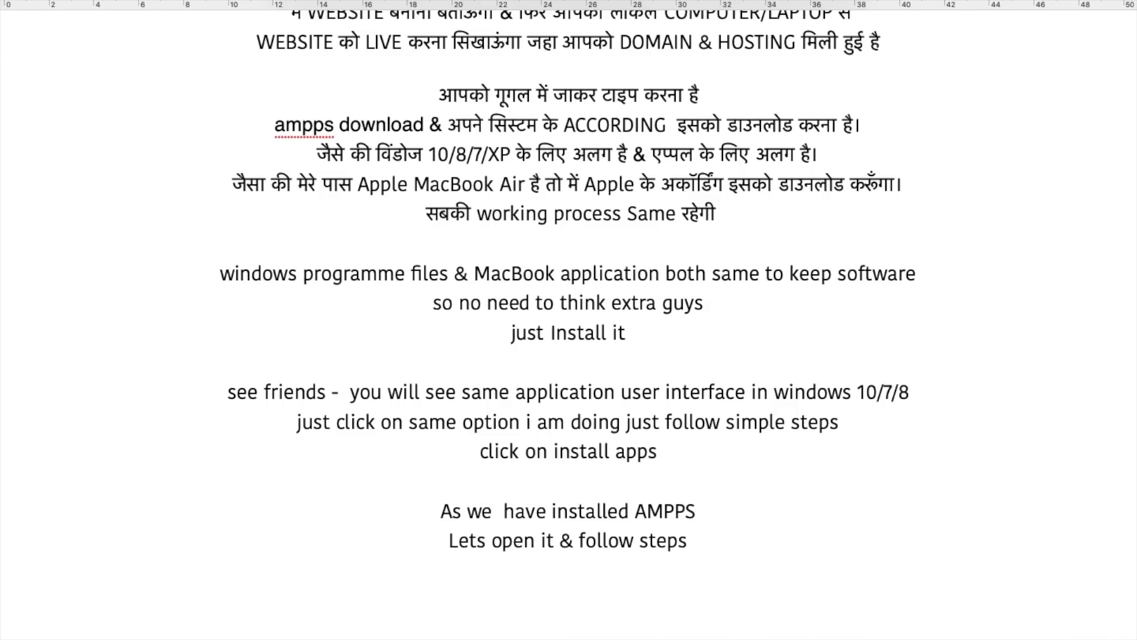
text(Let Both My sql &)
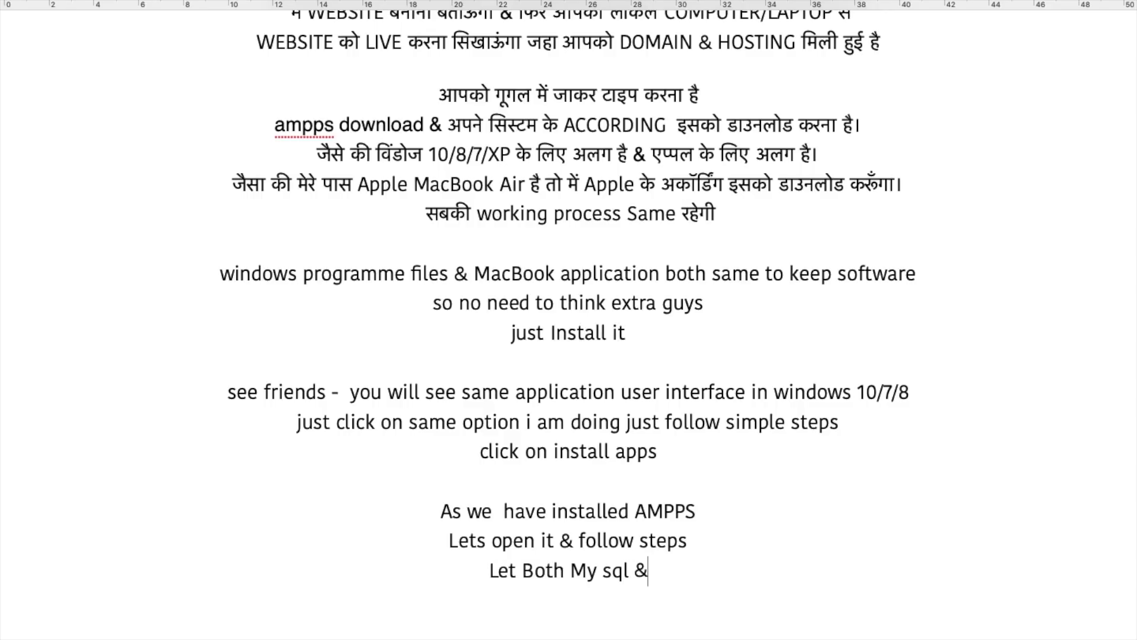
text( Apa)
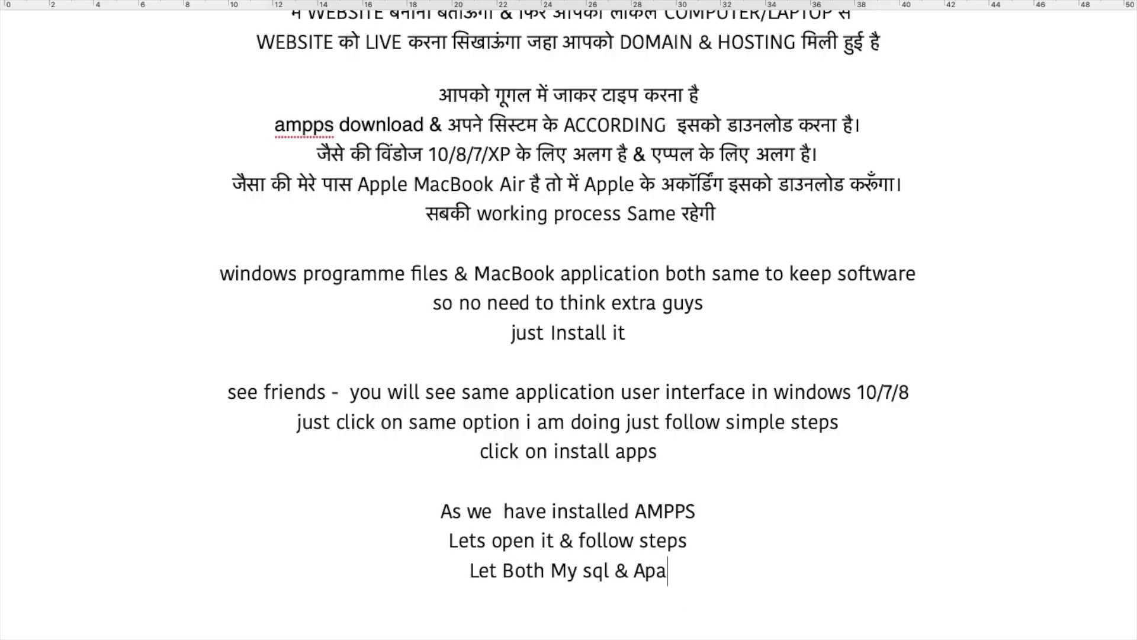
text(che Green Au)
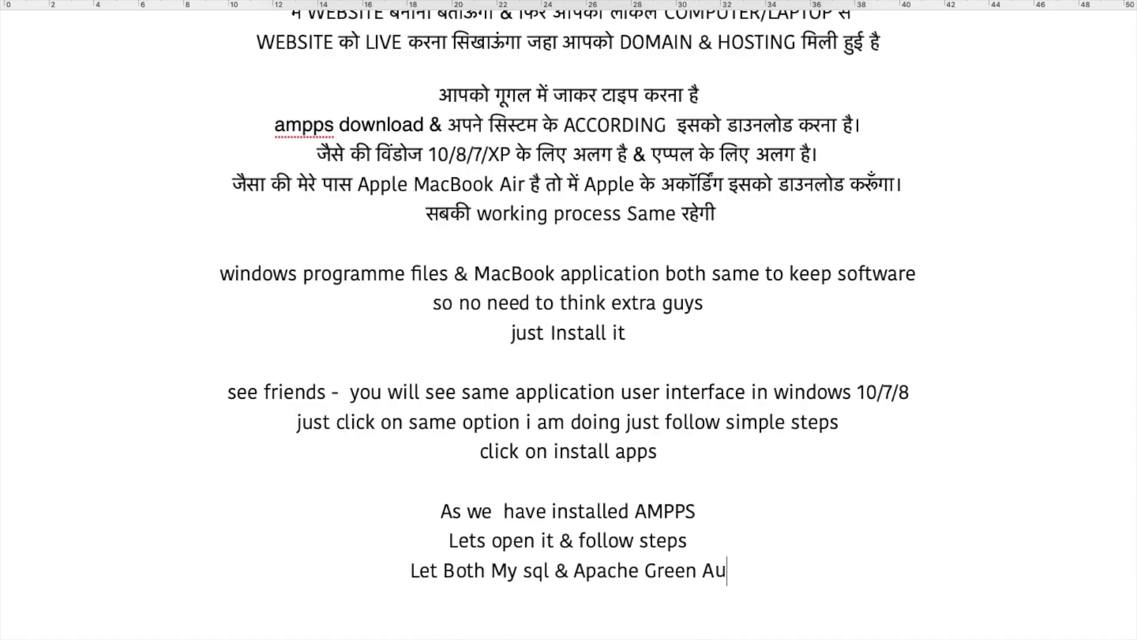
text(tomatically)
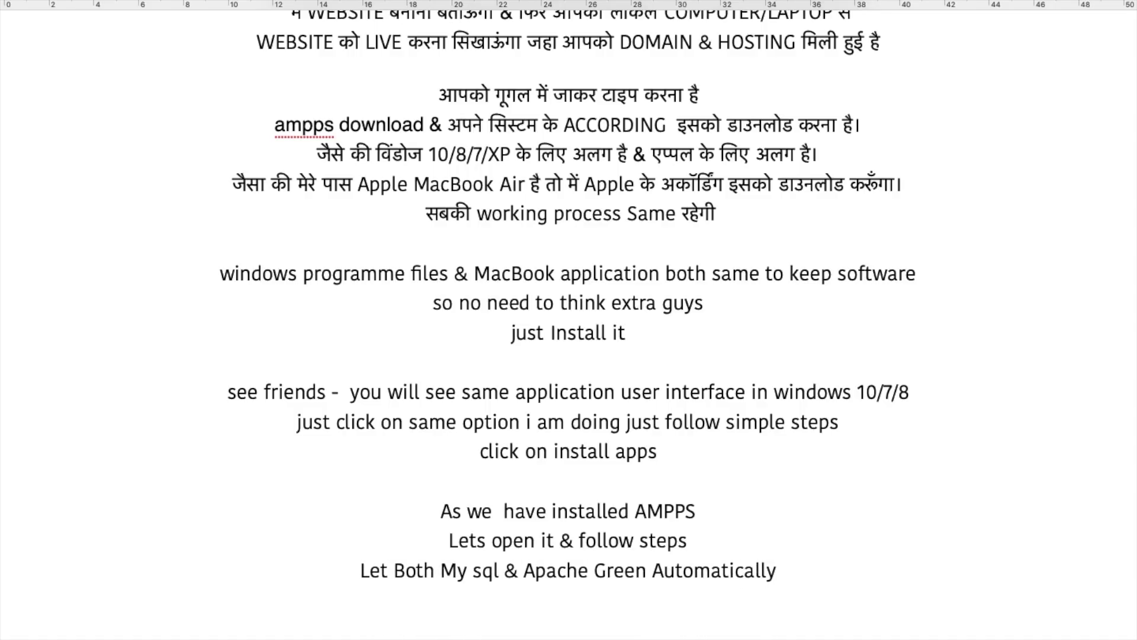
text( & then clic)
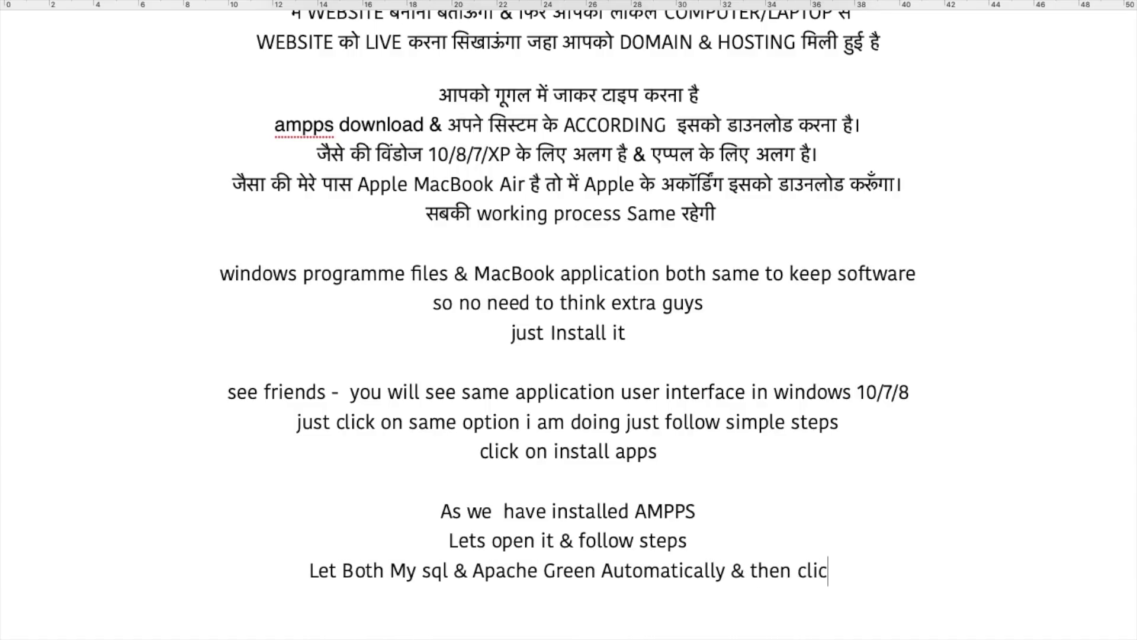
text(k Install)
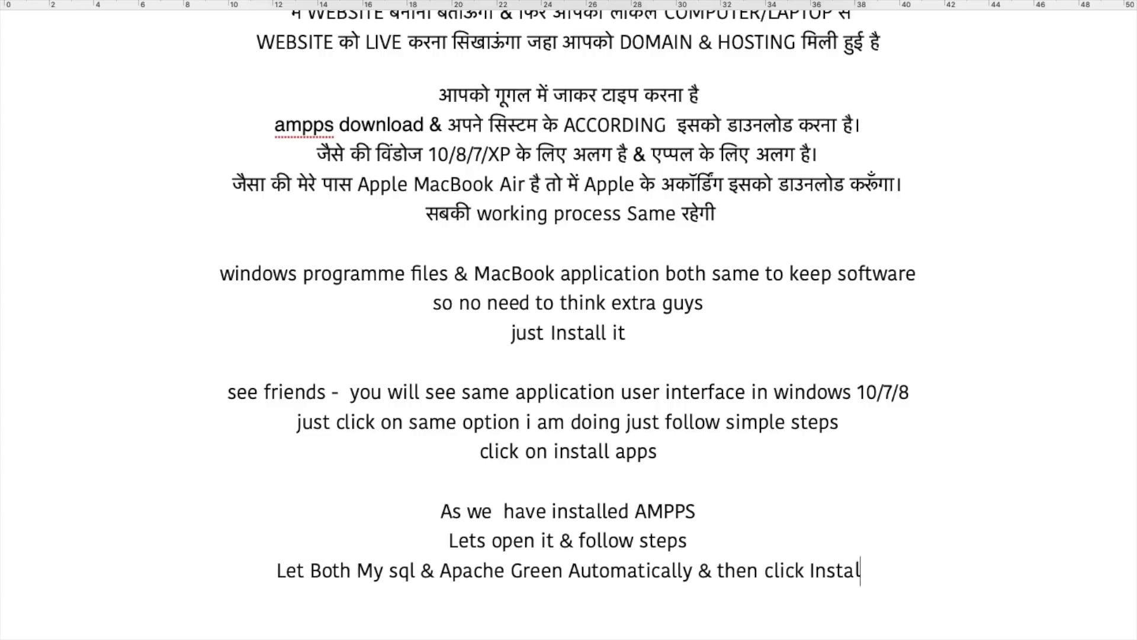
text( apps icon)
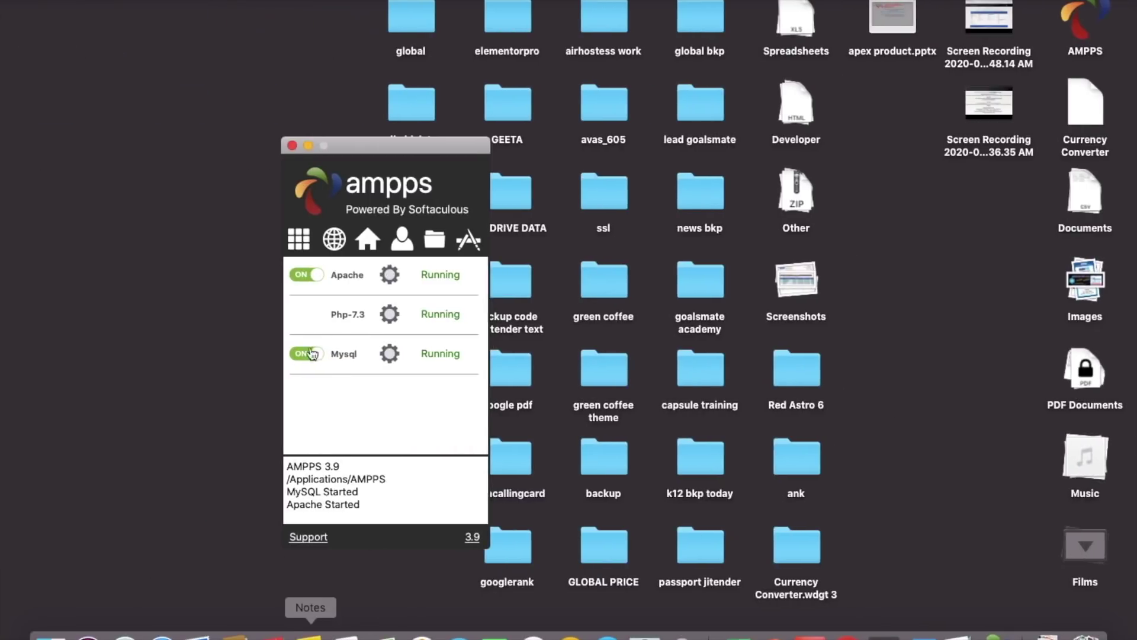
Step: Return to the AMPPS control window, open its Install Apps page in the browser and make the browser full screen
click(311, 634)
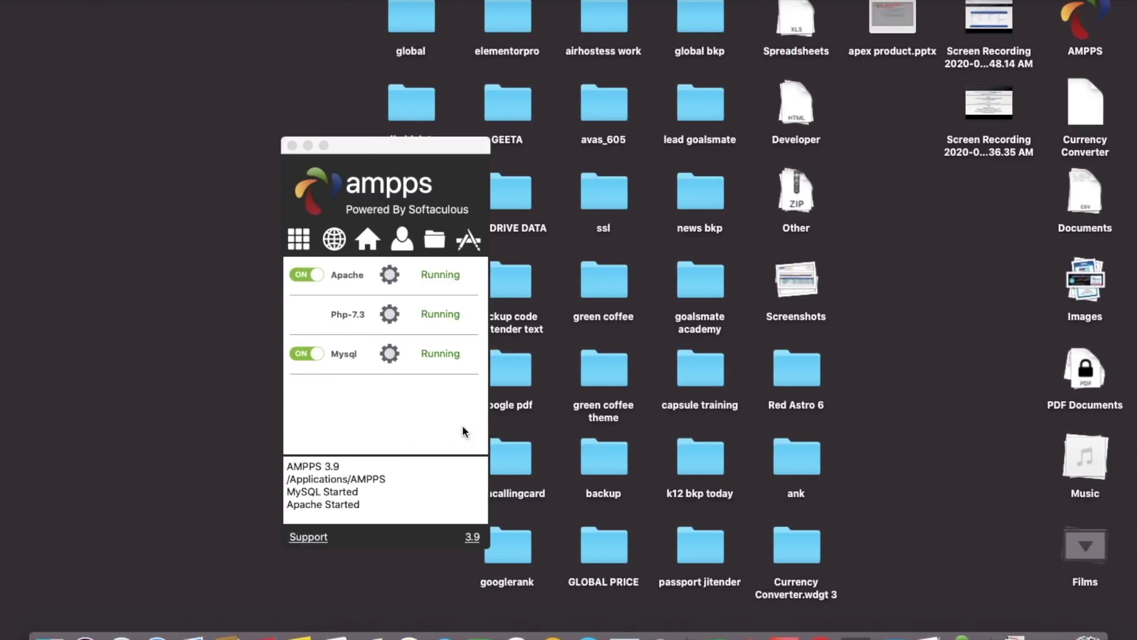
click(391, 409)
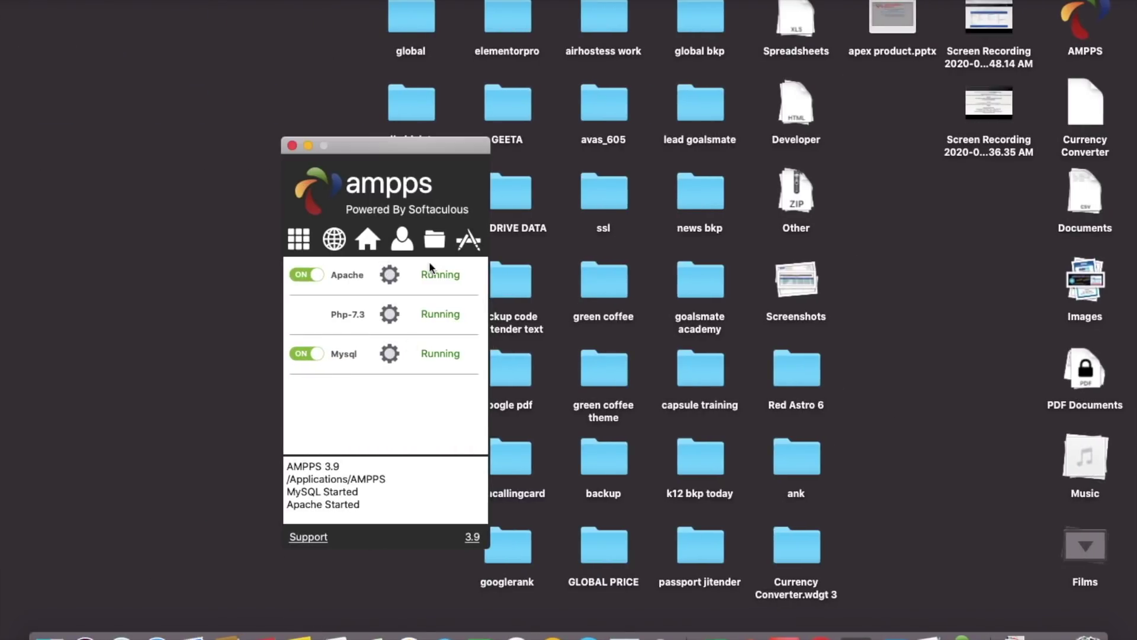
click(468, 243)
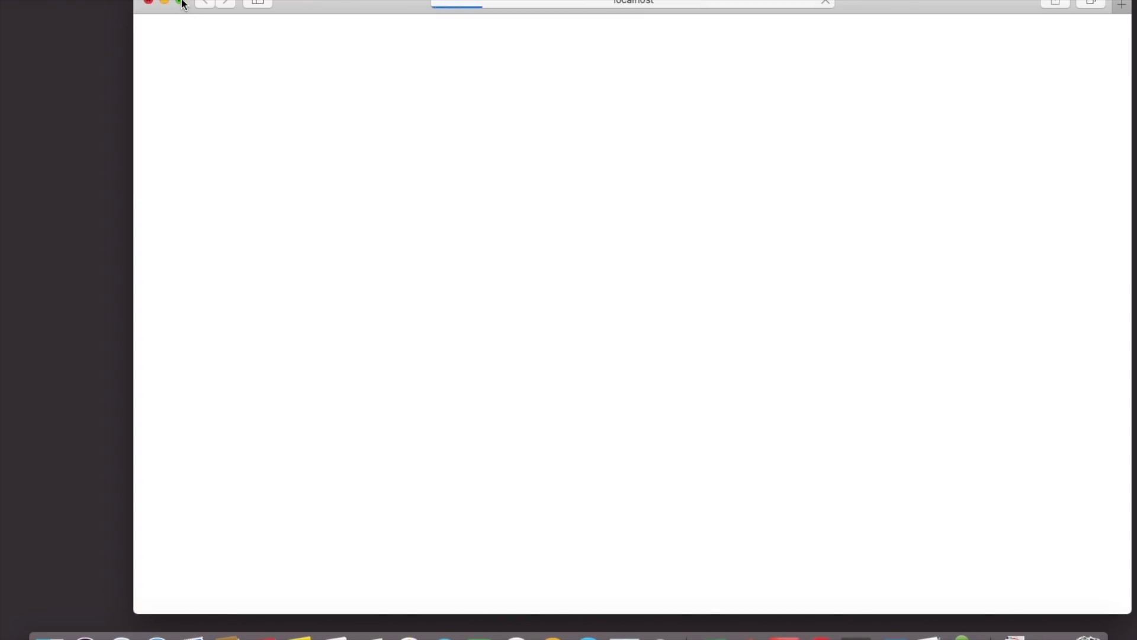
mouse_move(183, 3)
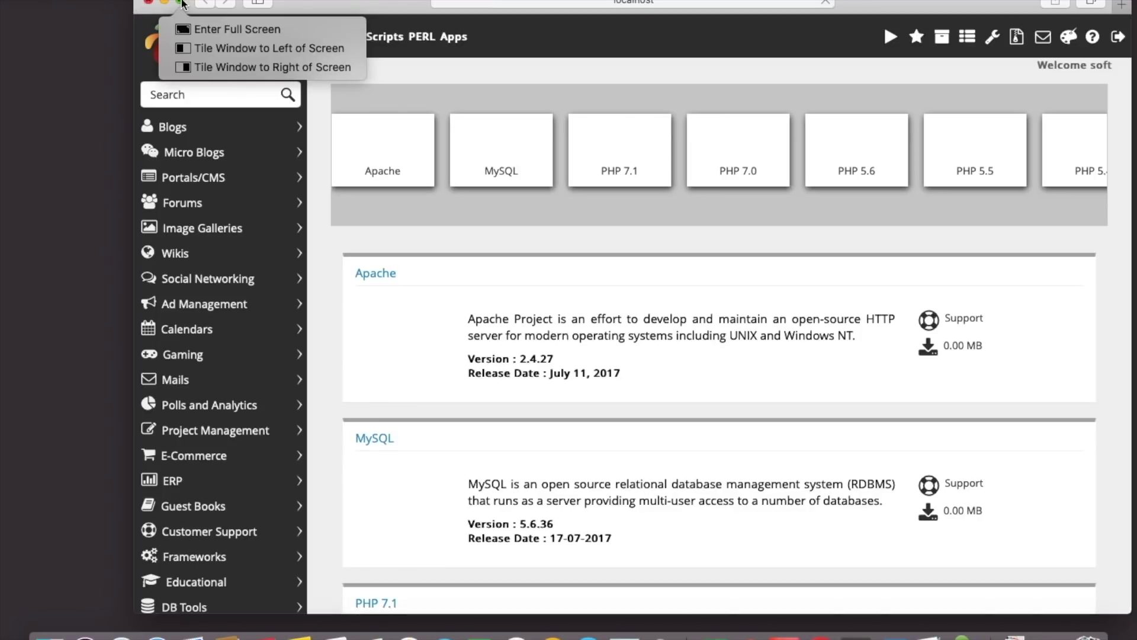
click(183, 4)
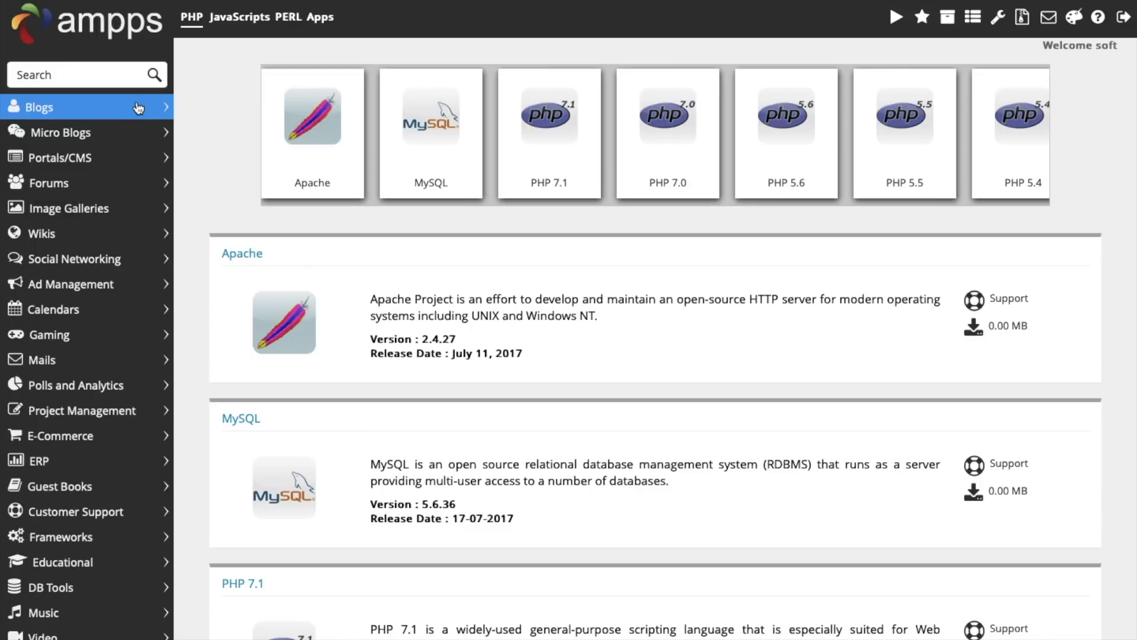
Step: Switch to the notes document and add the line "- > Click on Blogs to install wordpress" after several blank lines
key(ctrl+Right)
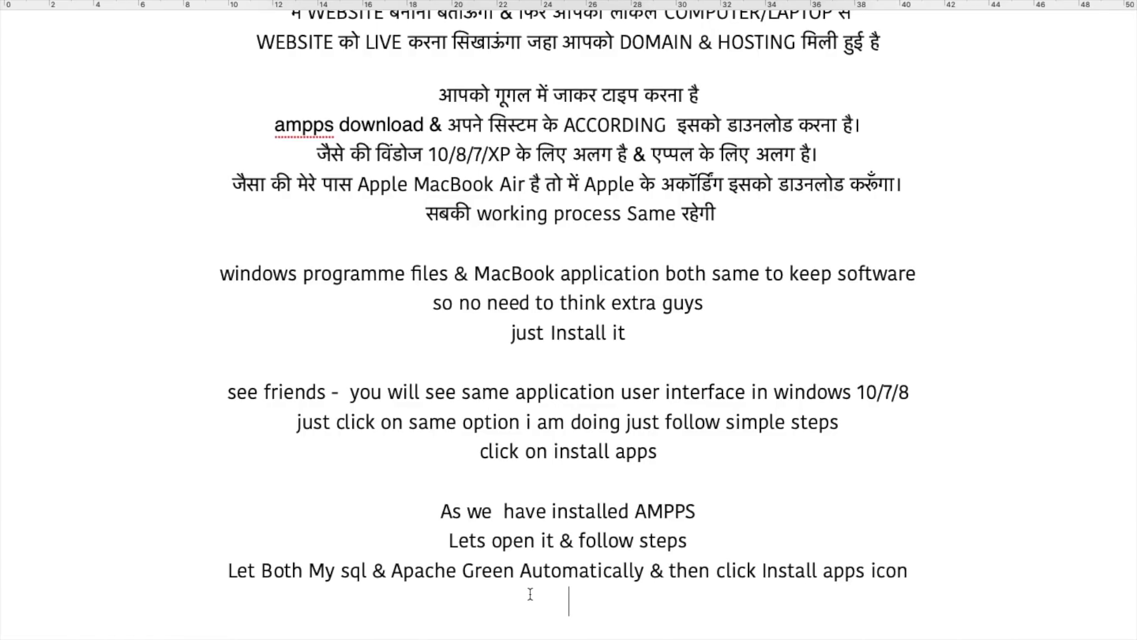
key(Return)
key(Return)
key(Return)
key(Return)
key(Return)
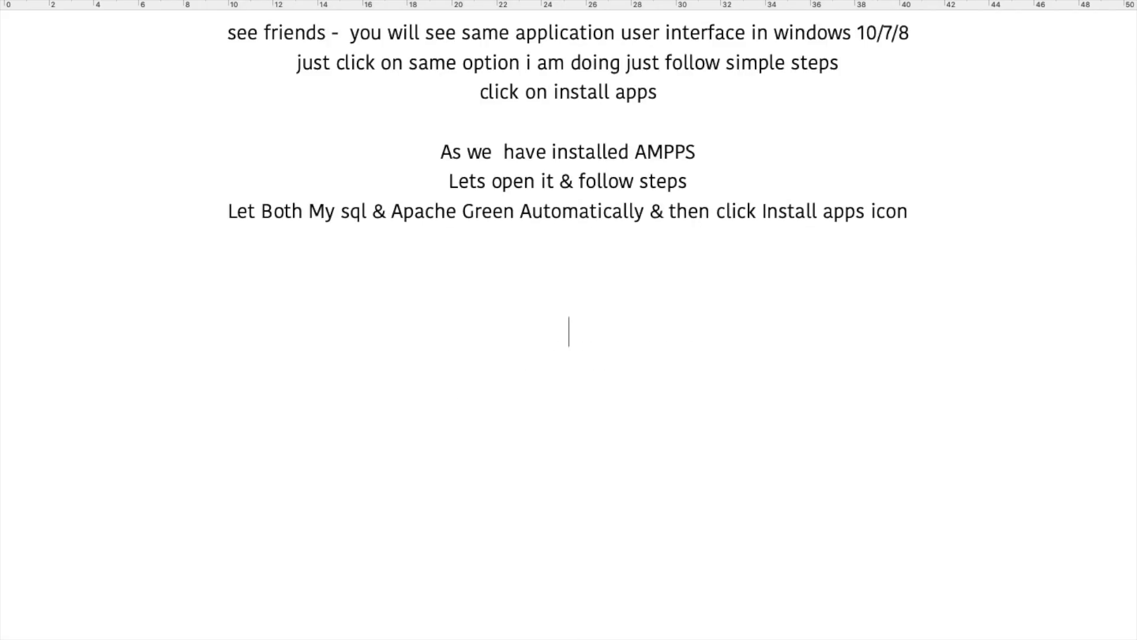
text(- > Cl)
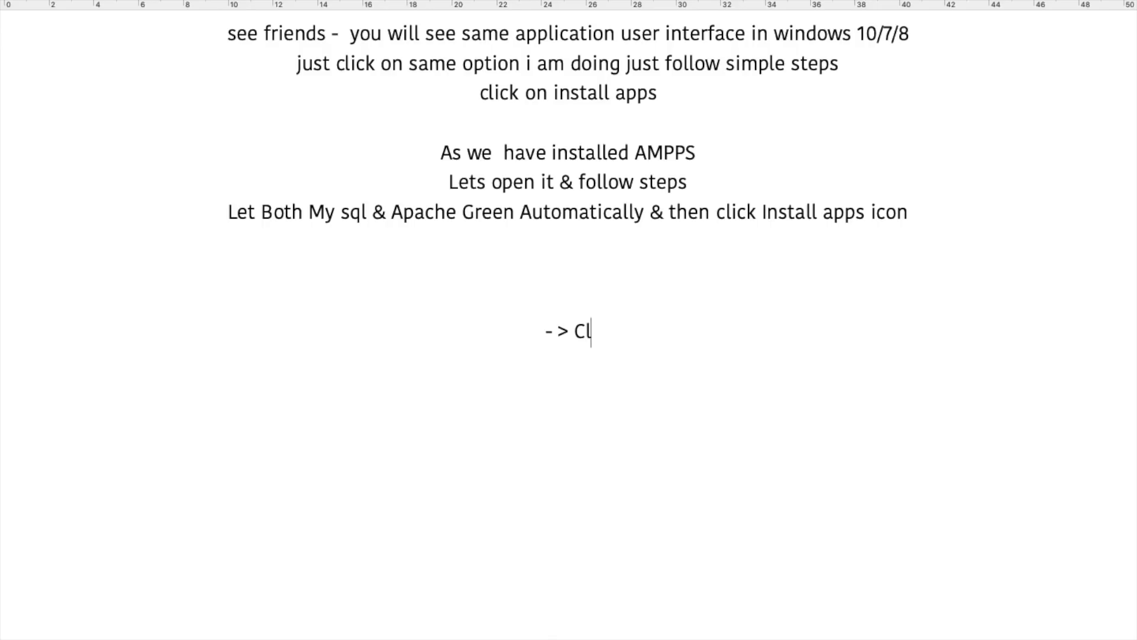
text(ick on )
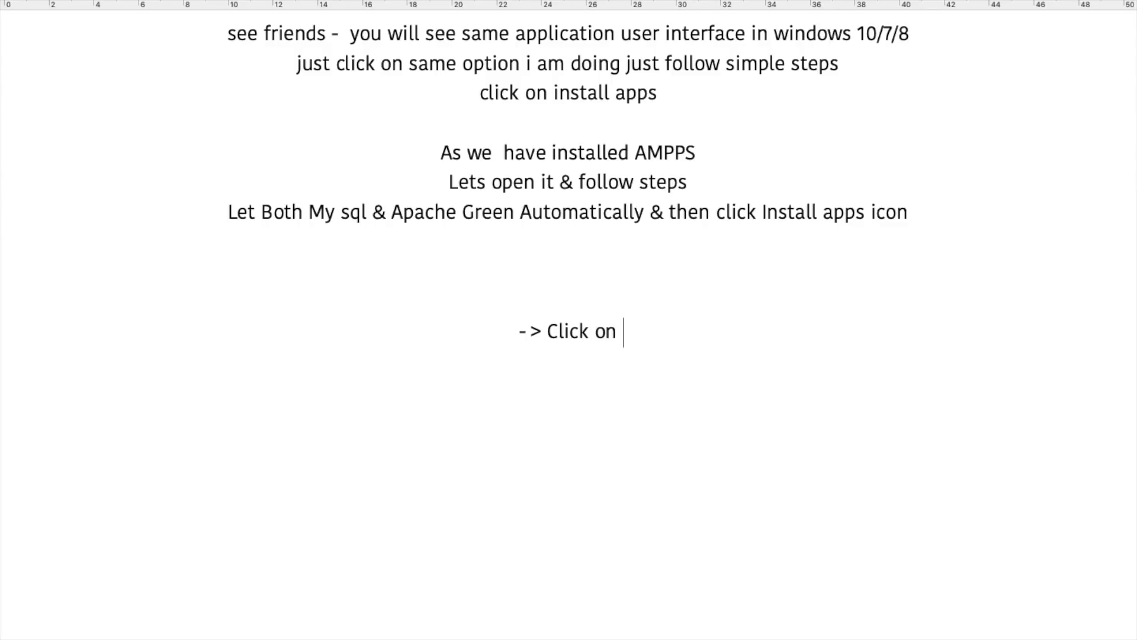
text(Blogs )
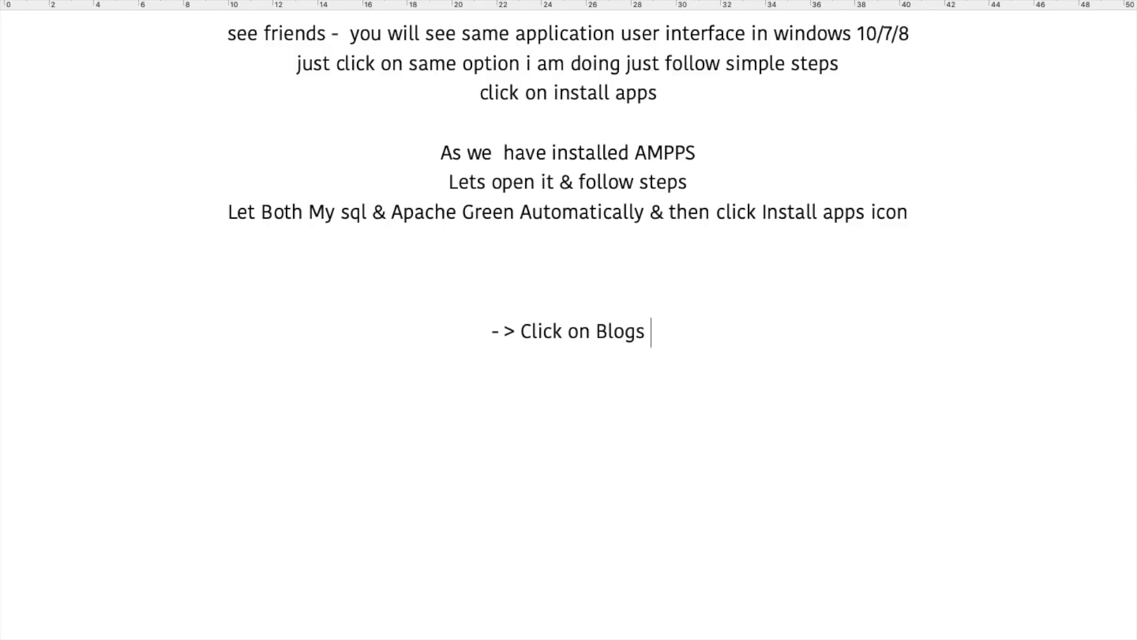
text(to install)
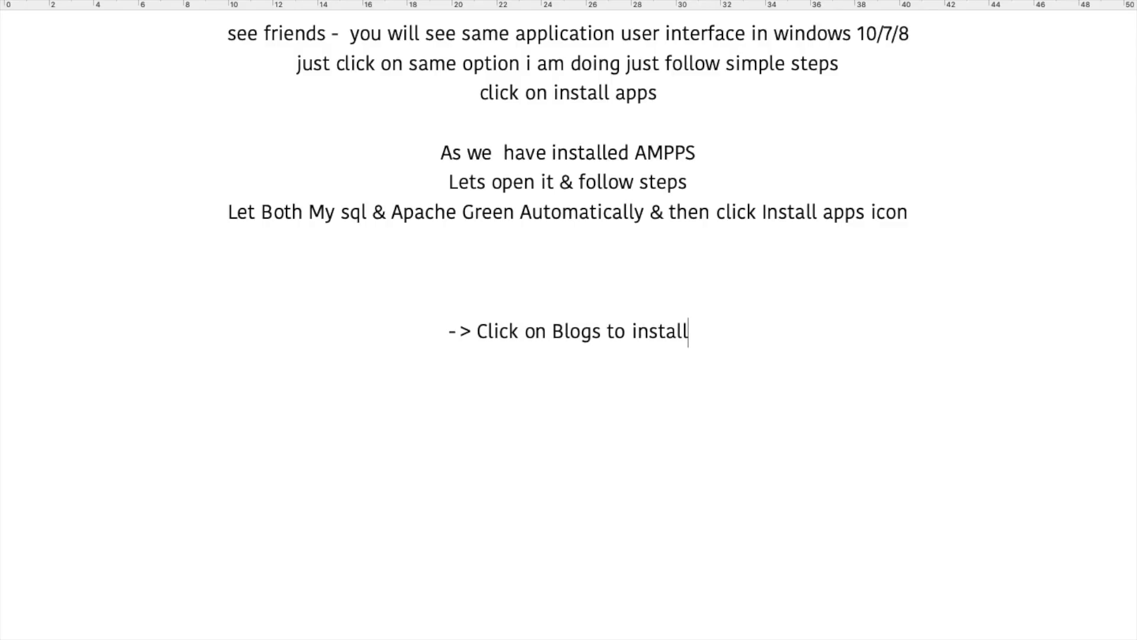
text( wordpress)
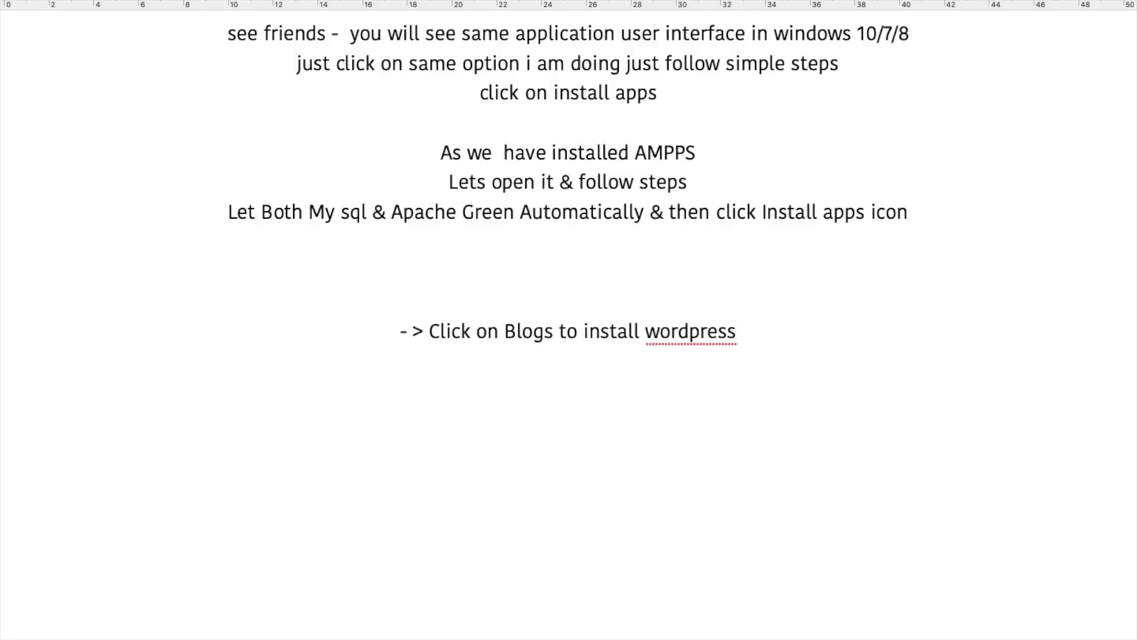
Step: Return to the AMPPS page in the browser, expand the Blogs category and open the WordPress overview page
key(ctrl+Left)
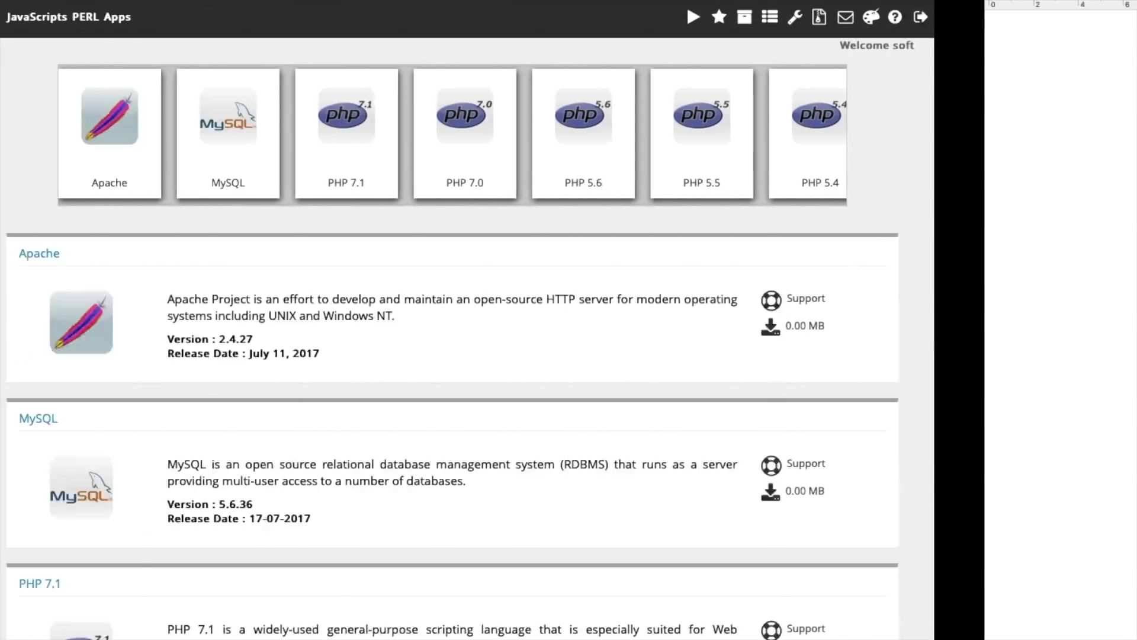
click(137, 112)
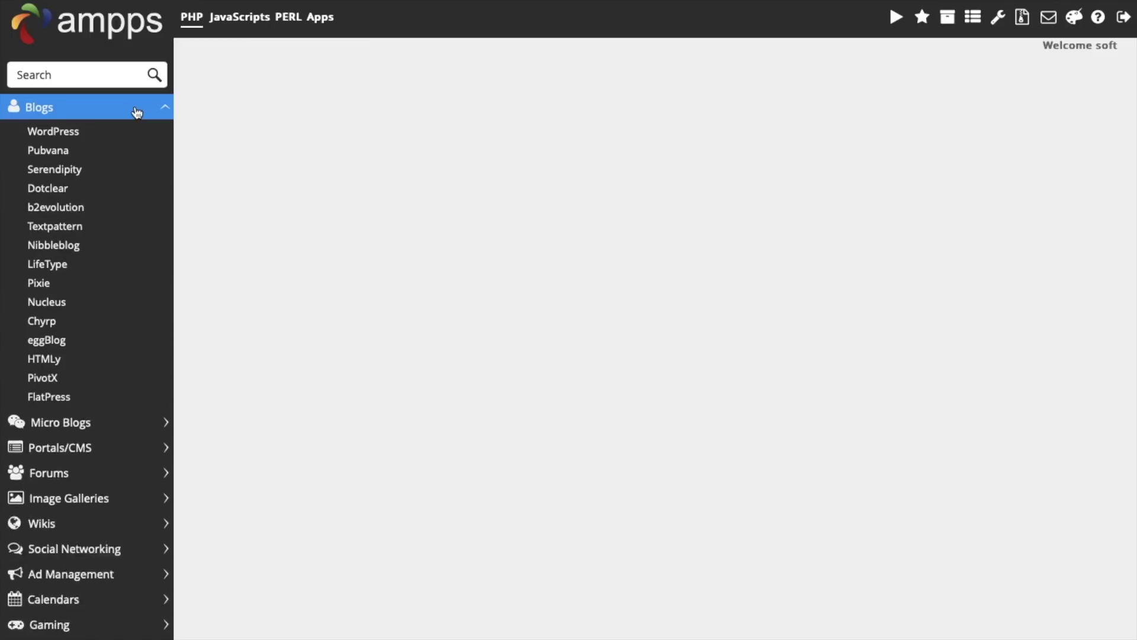
click(62, 133)
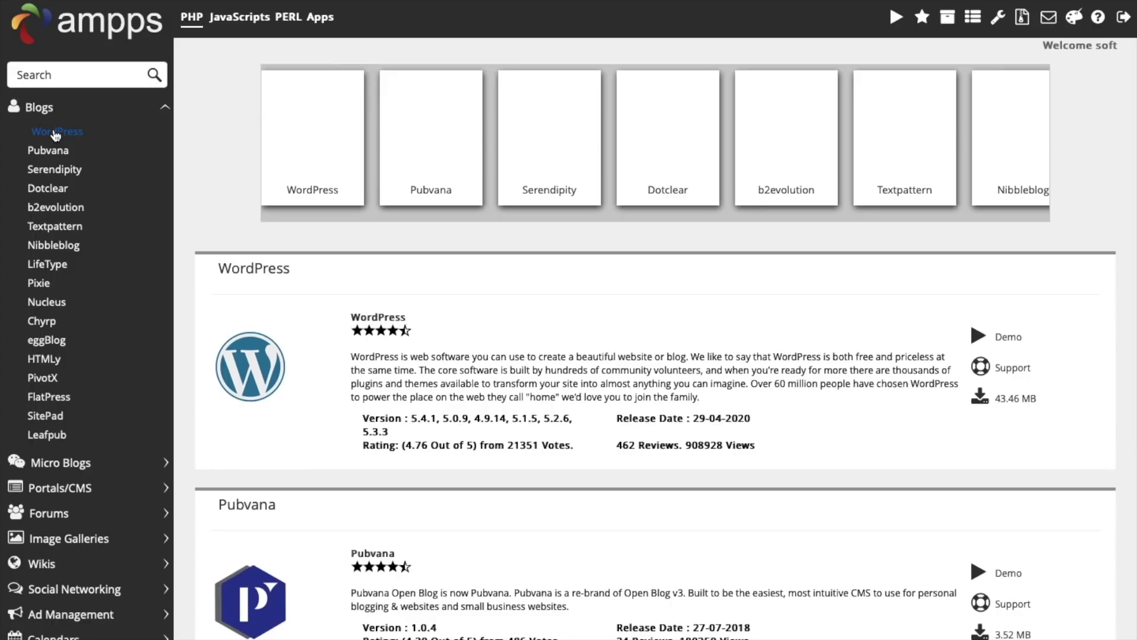
scroll(486, 350, down, 2)
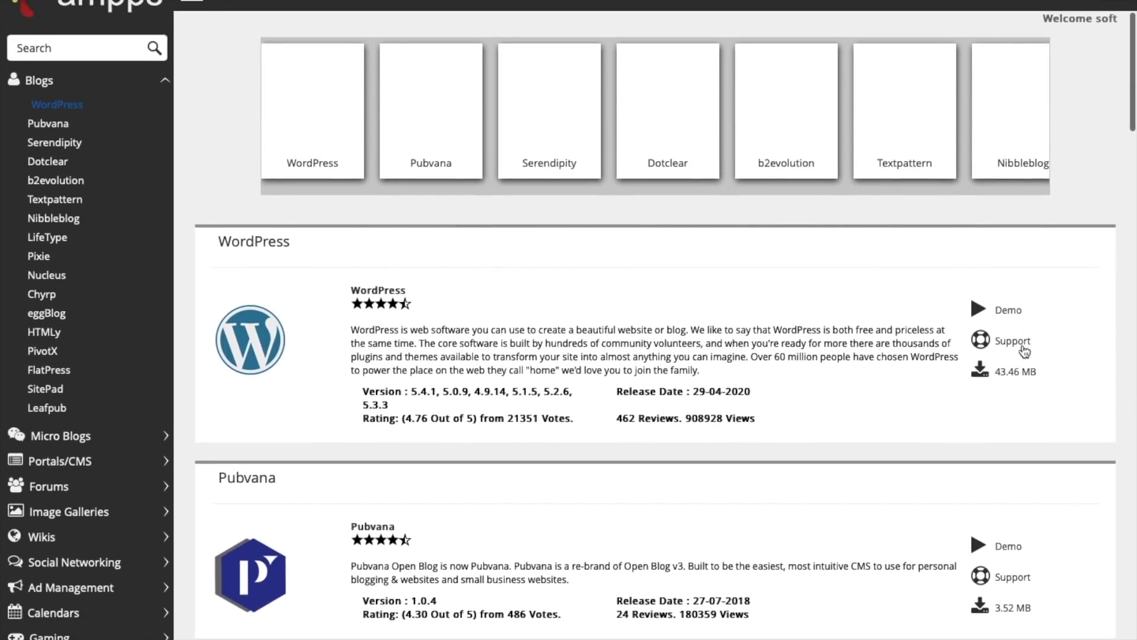
scroll(978, 375, down, 5)
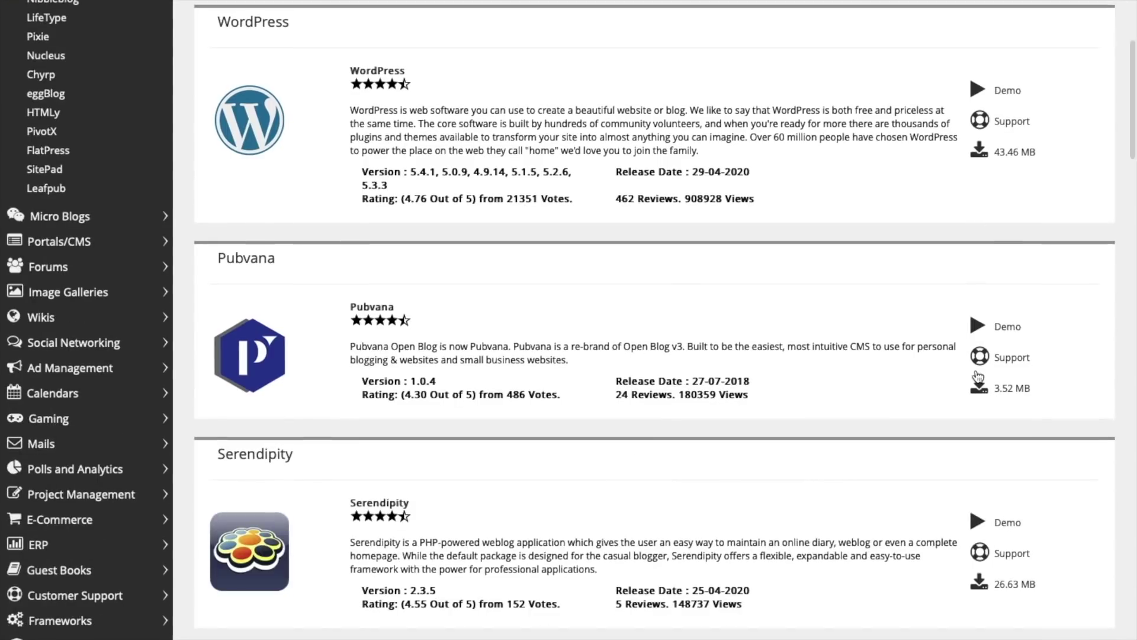
scroll(977, 375, up, 5)
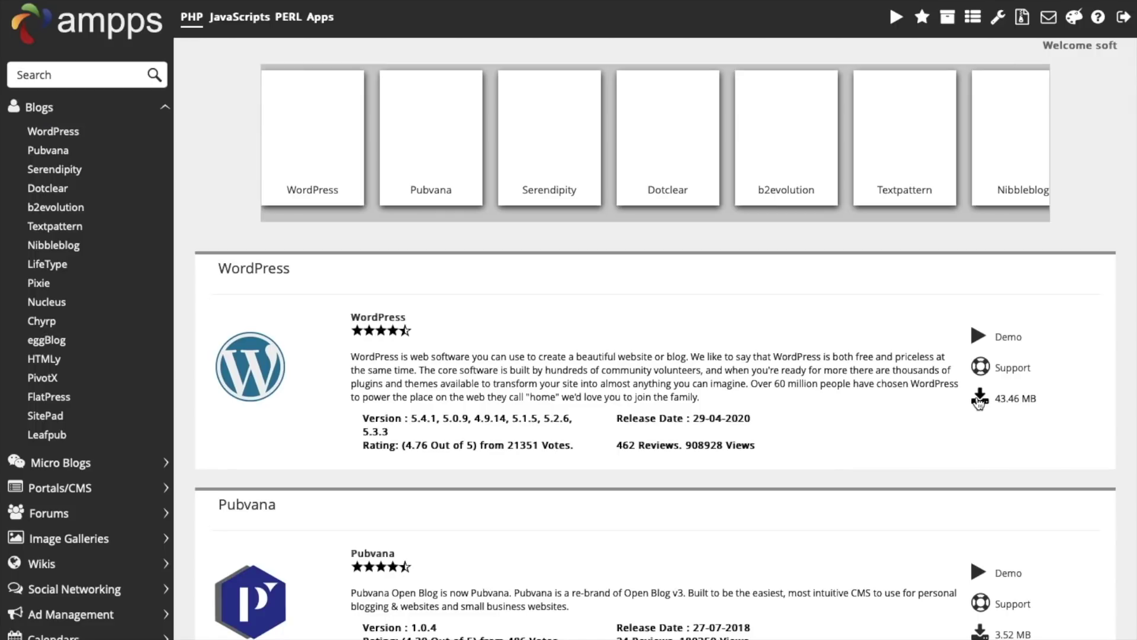
click(979, 400)
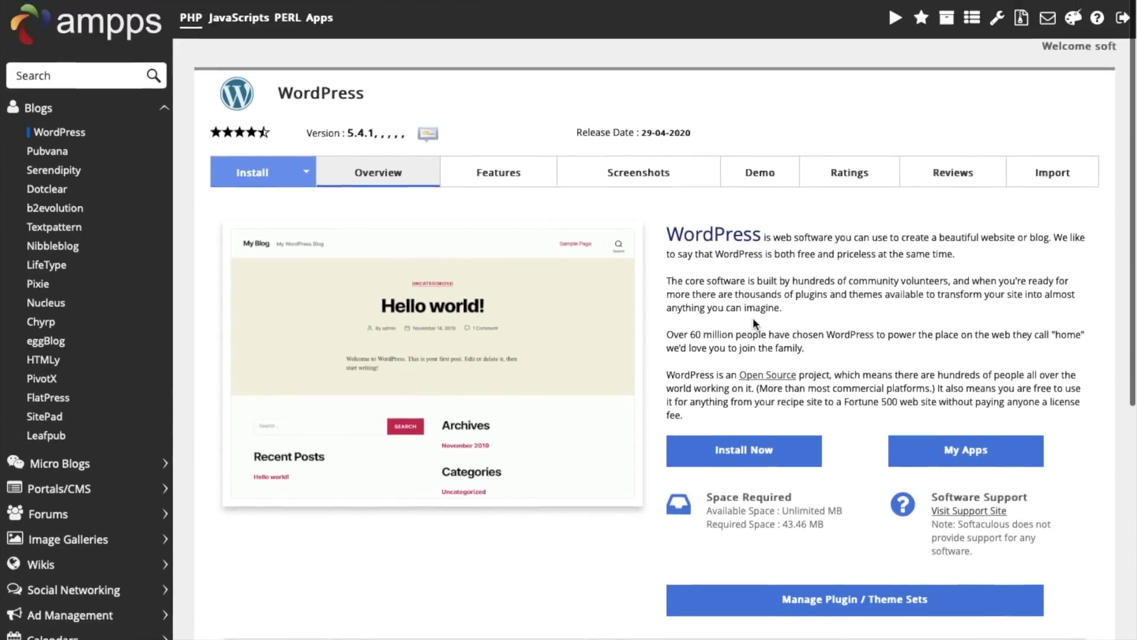
Step: Look over the WordPress overview page and open its installation form
scroll(753, 318, down, 1)
scroll(753, 322, down, 5)
scroll(753, 321, up, 6)
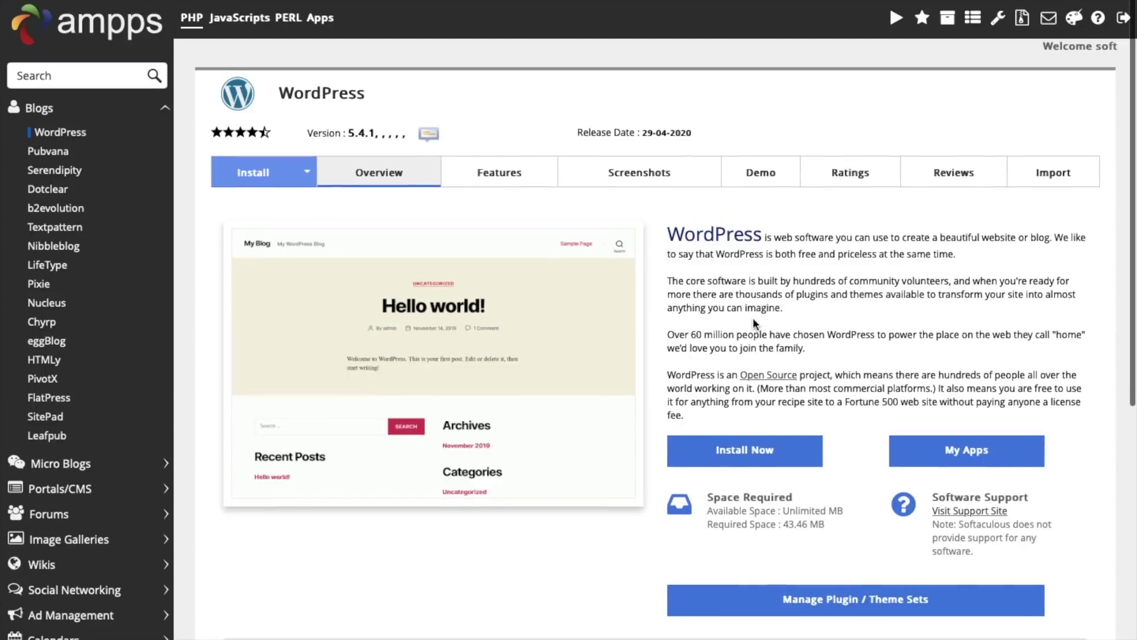
click(730, 450)
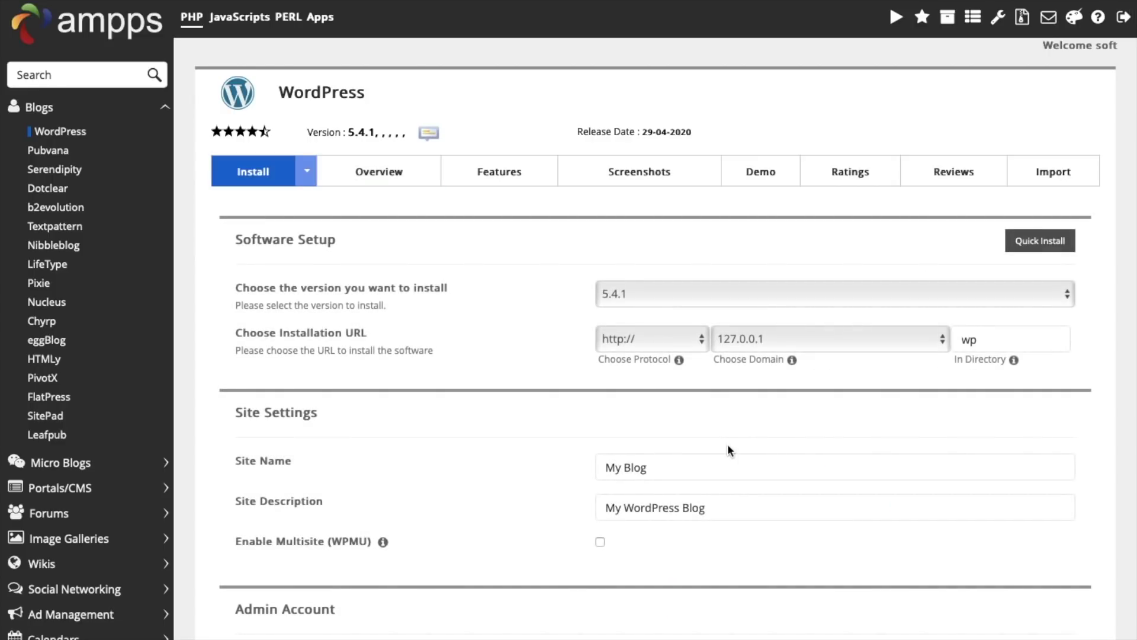
Step: Choose version 5.4.1 and domain 127.0.0.1 for the WordPress installation, keeping wp as the directory
click(697, 288)
click(697, 288)
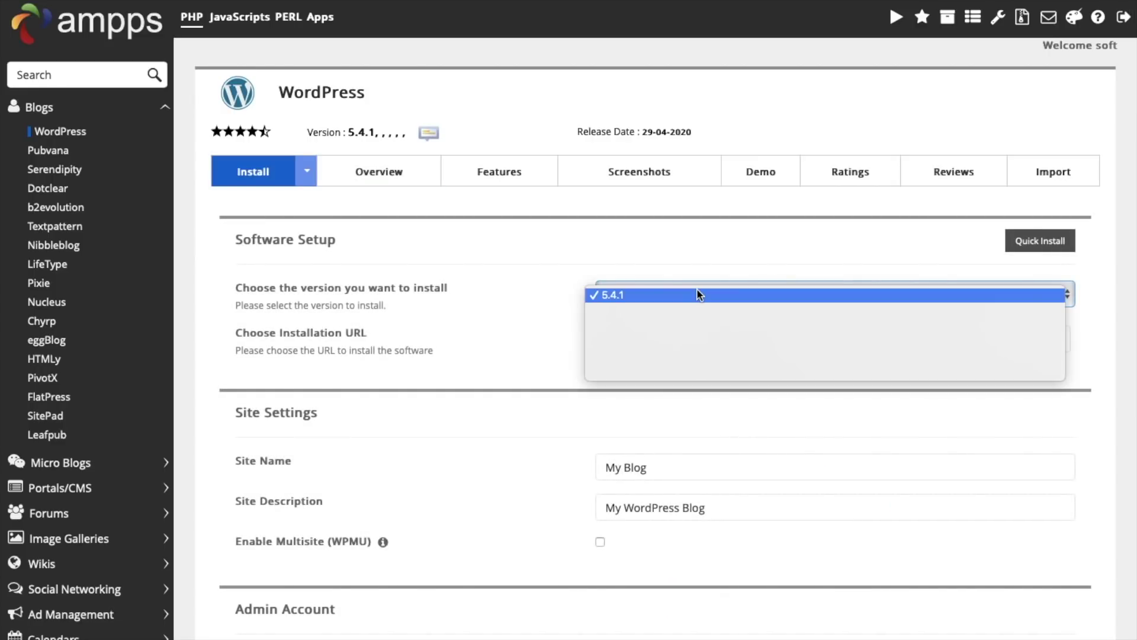
click(775, 339)
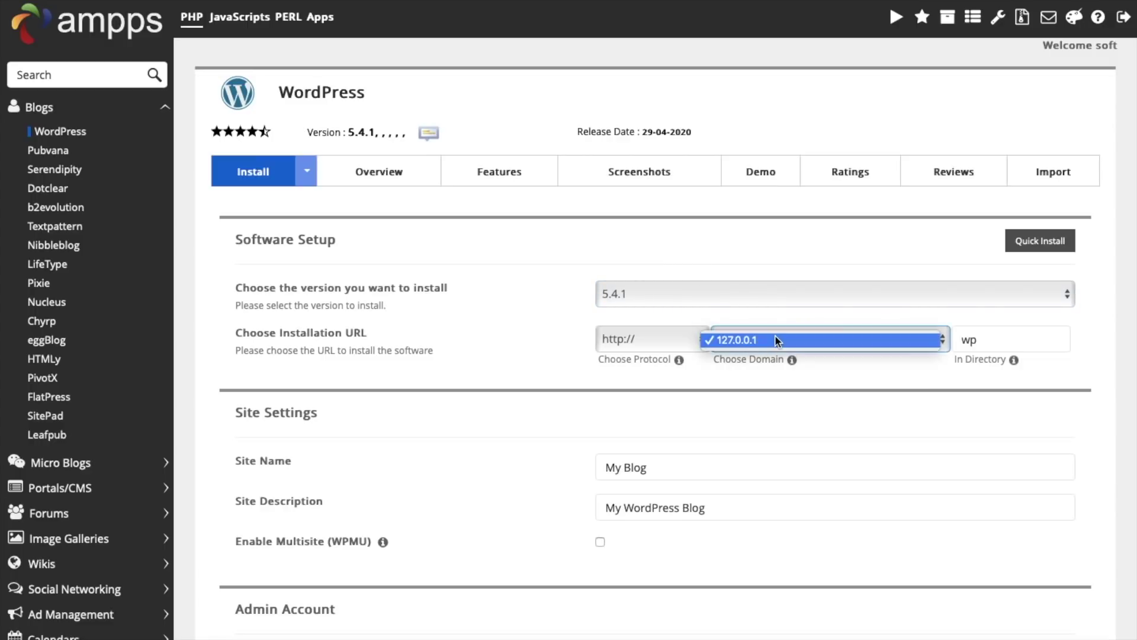
click(775, 340)
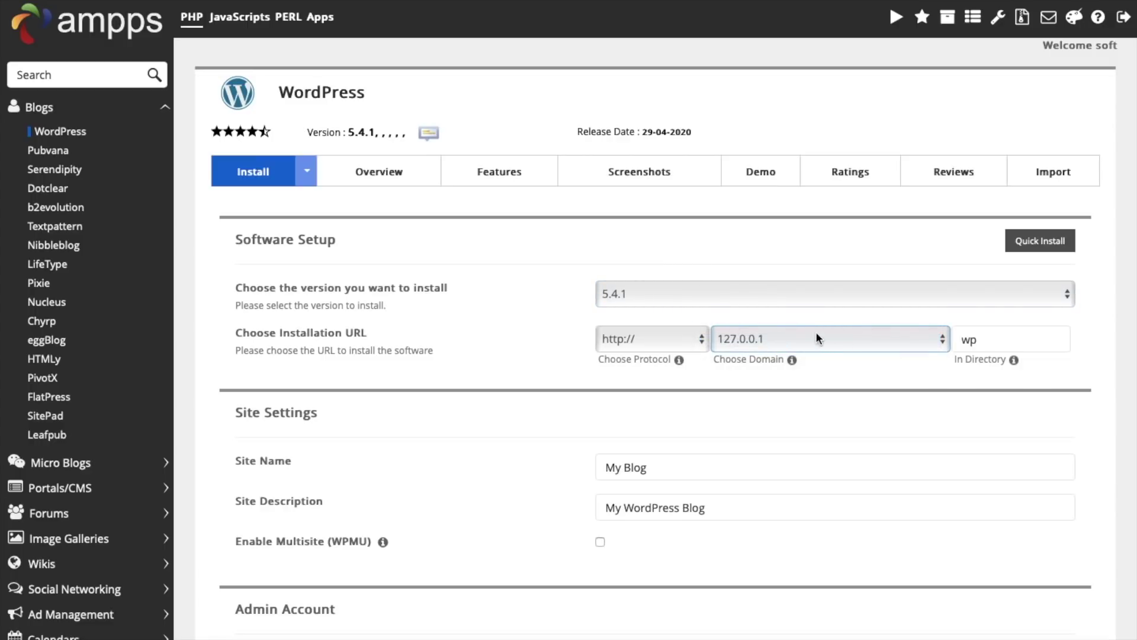
double_click(988, 342)
click(988, 341)
double_click(988, 341)
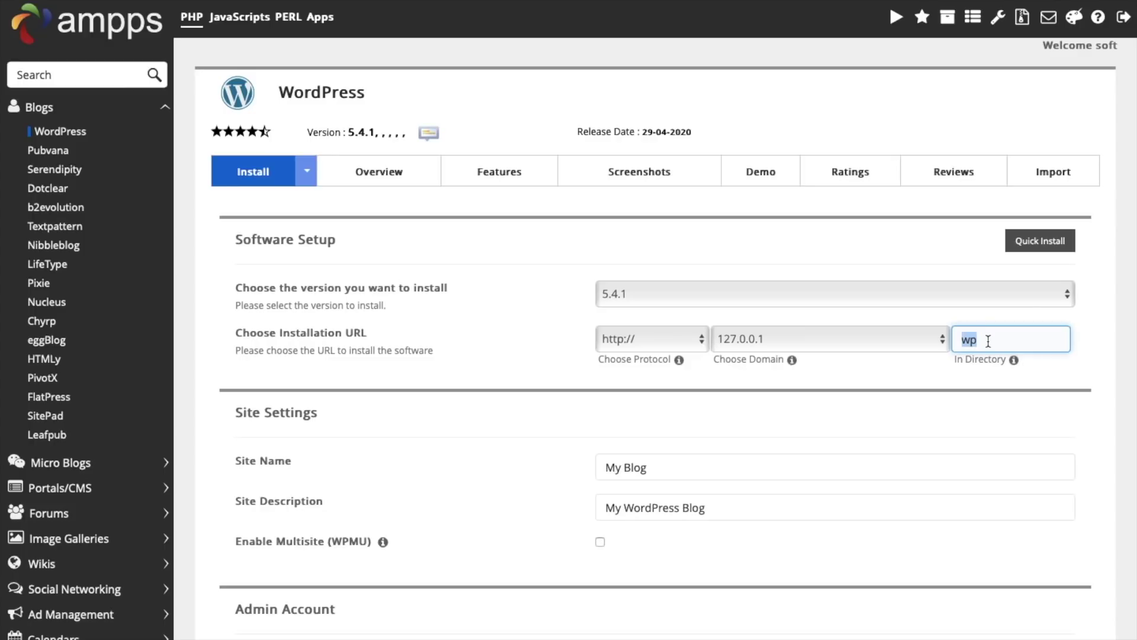
click(988, 341)
double_click(986, 338)
click(1016, 337)
Step: Review the admin username and admin password fields in the Admin Account section of the installation form
scroll(802, 421, down, 5)
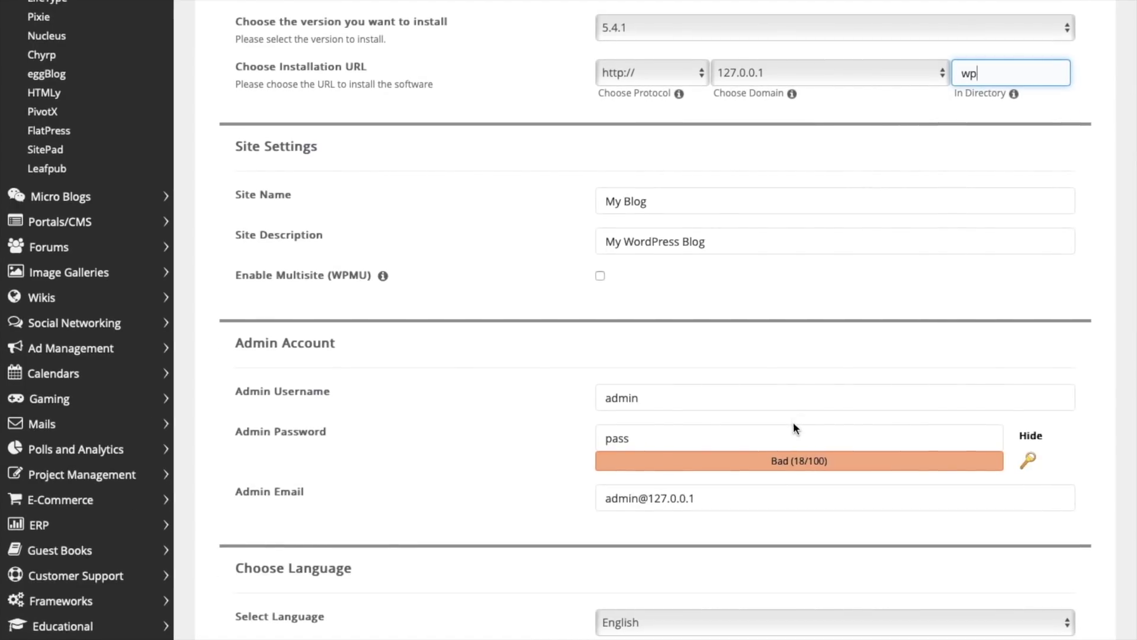
click(652, 439)
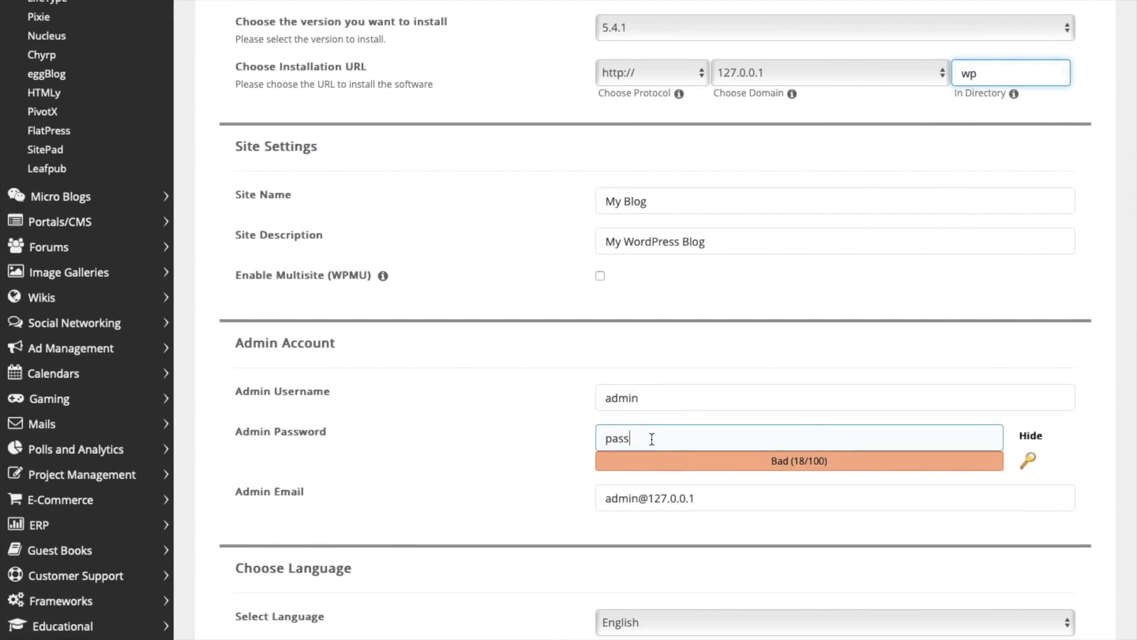
double_click(652, 438)
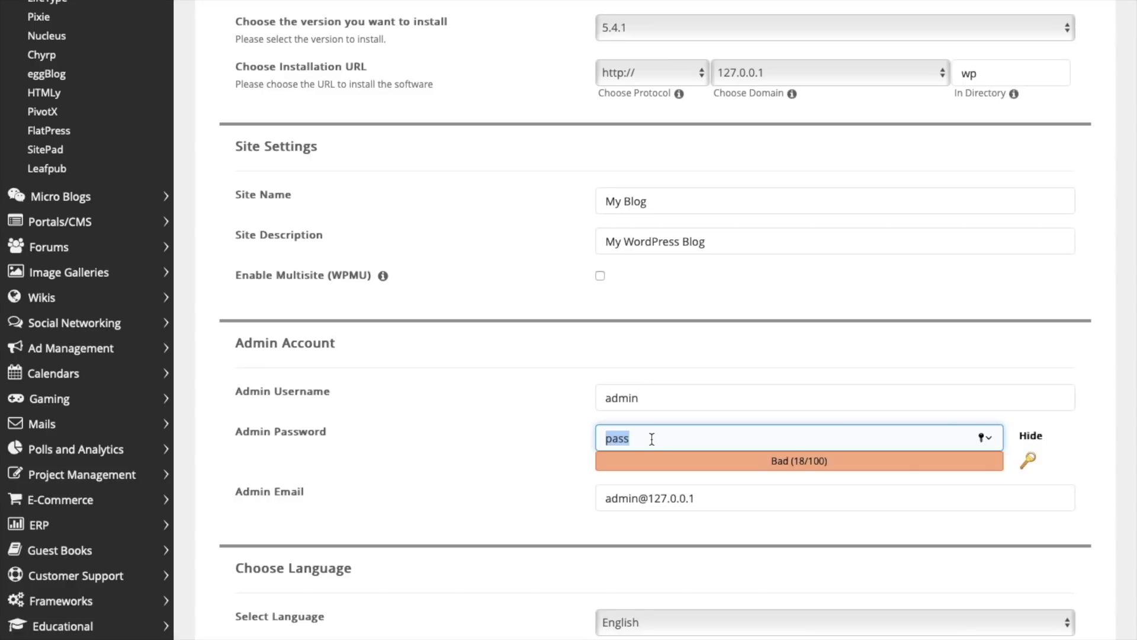
click(652, 438)
scroll(651, 438, down, 2)
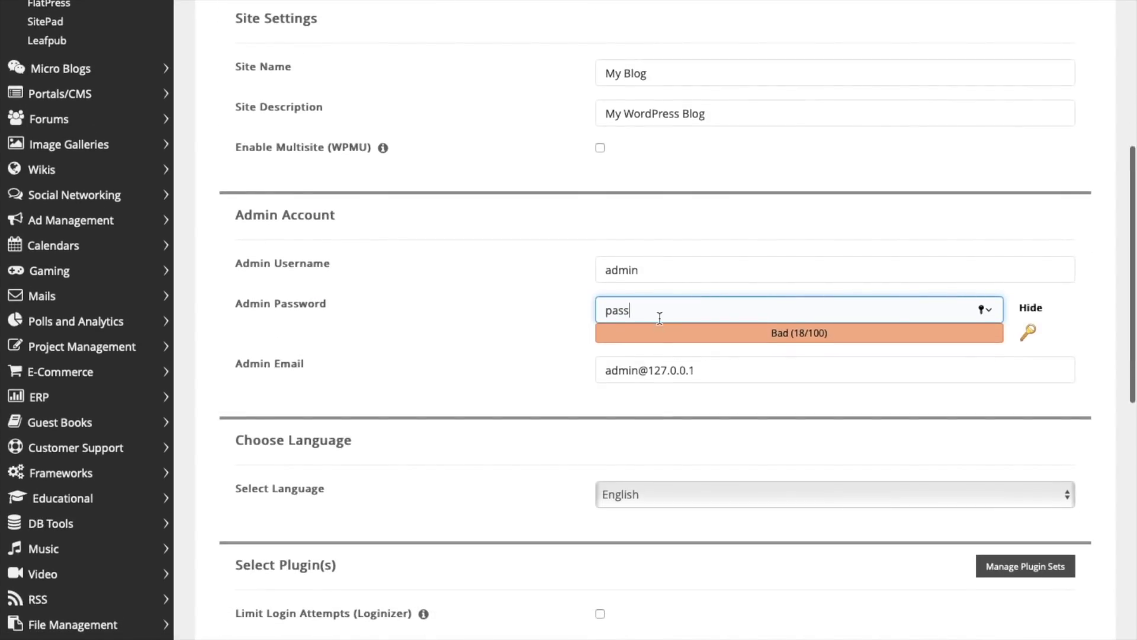
double_click(651, 271)
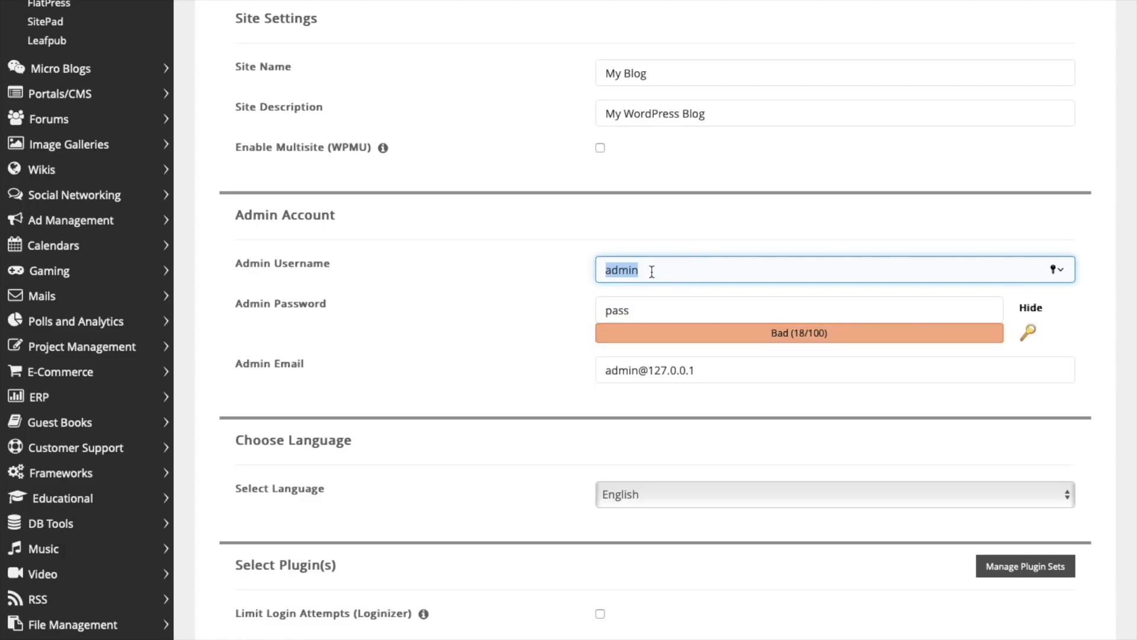
Step: Review the language, plugin and theme options, leave them at their defaults and install WordPress
scroll(652, 271, down, 2)
scroll(690, 422, down, 3)
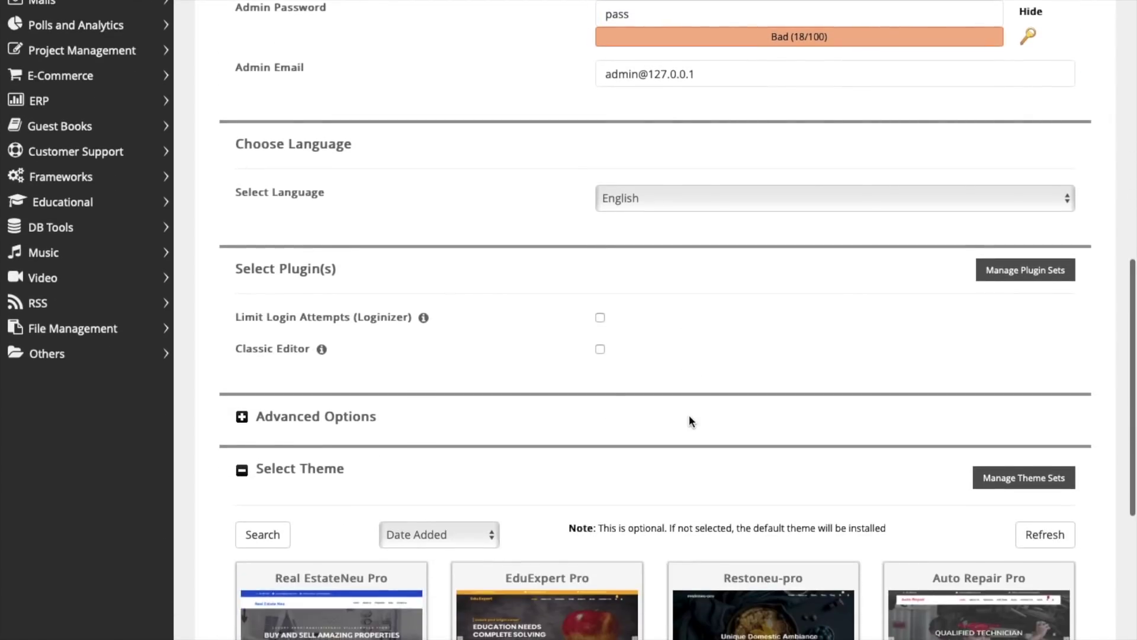
mouse_move(424, 318)
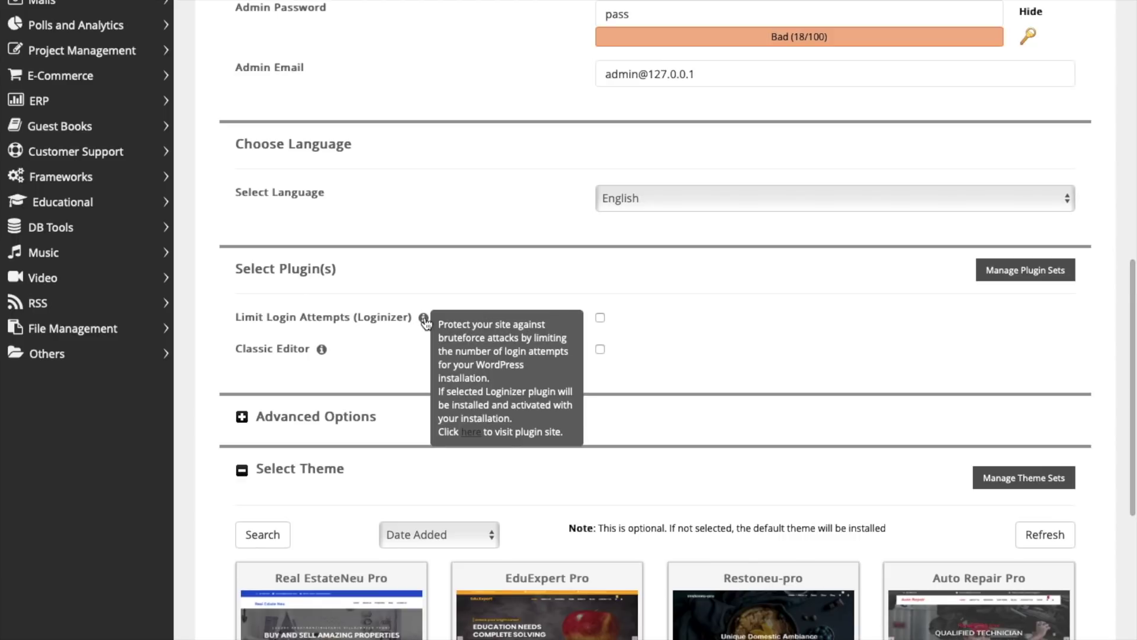
scroll(485, 370, down, 2)
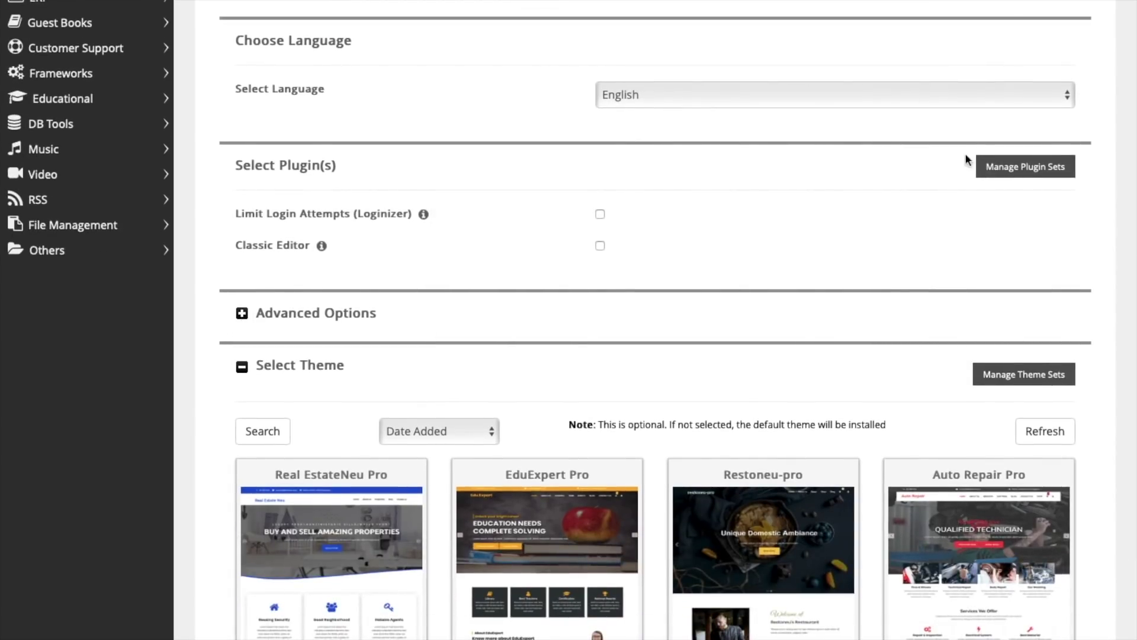
scroll(865, 249, down, 3)
scroll(863, 252, down, 3)
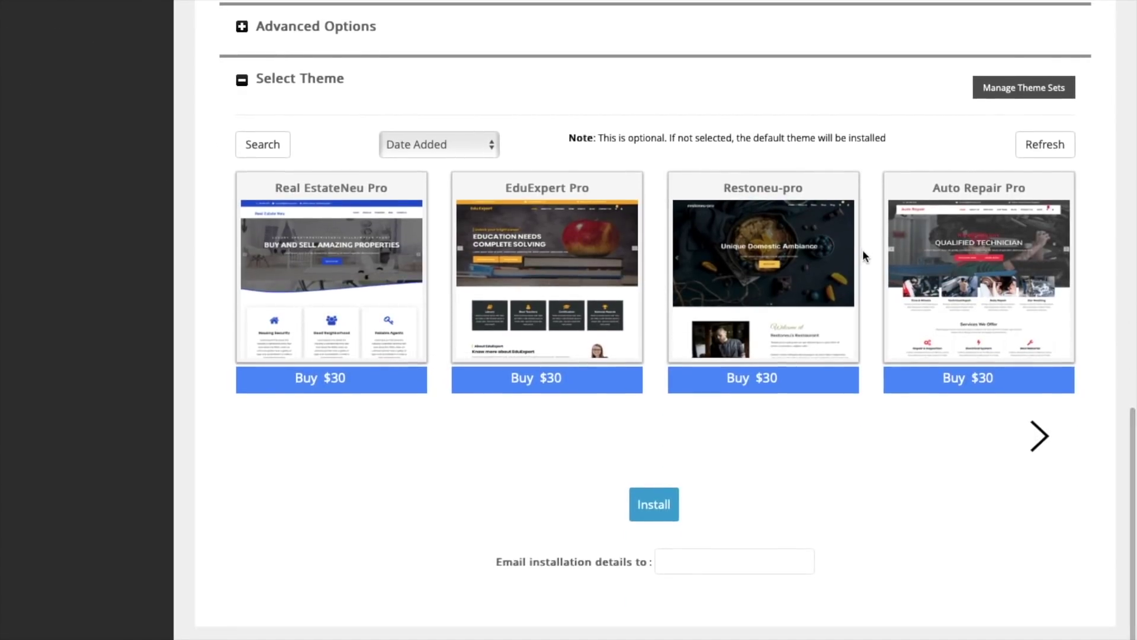
click(654, 504)
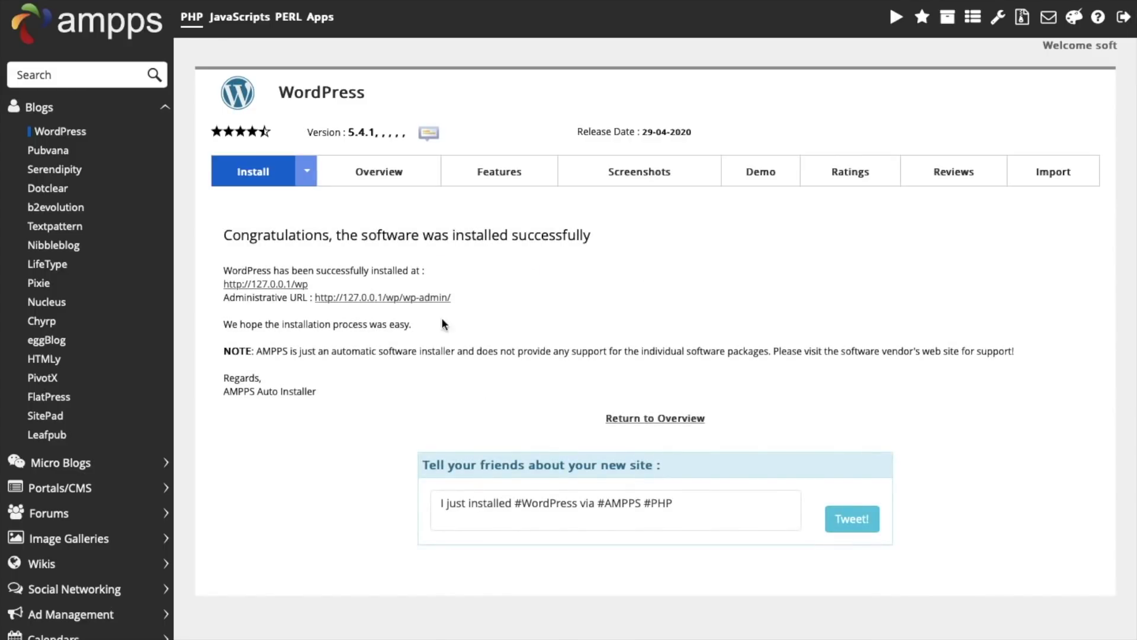
Step: Examine the installation confirmation, highlighting its heading and the site and administrative URLs
triple_click(278, 237)
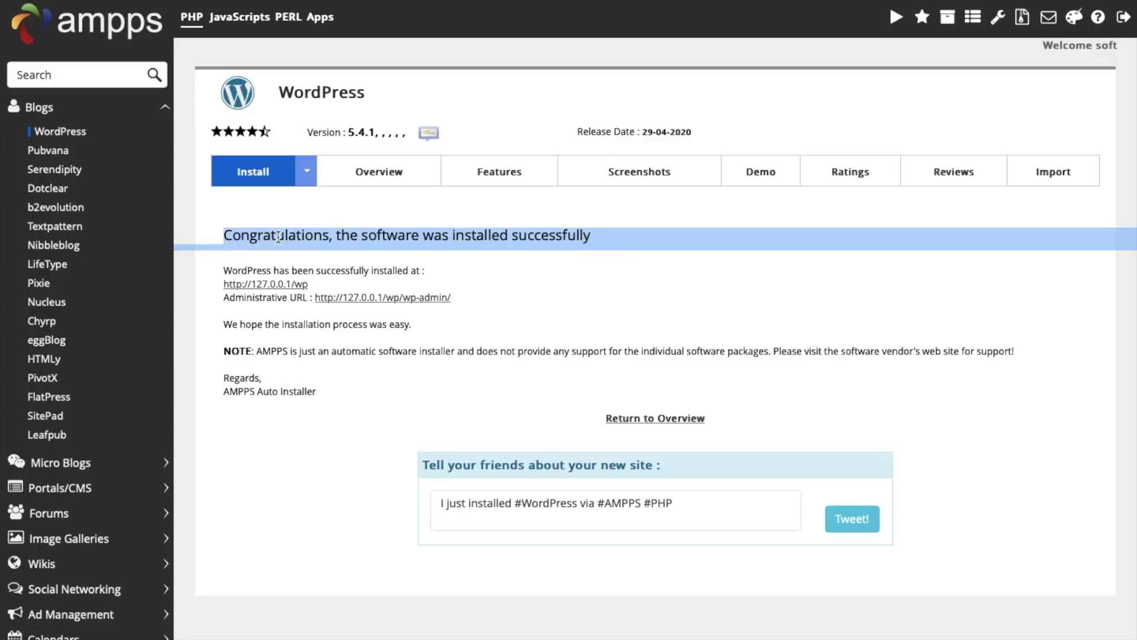
click(278, 237)
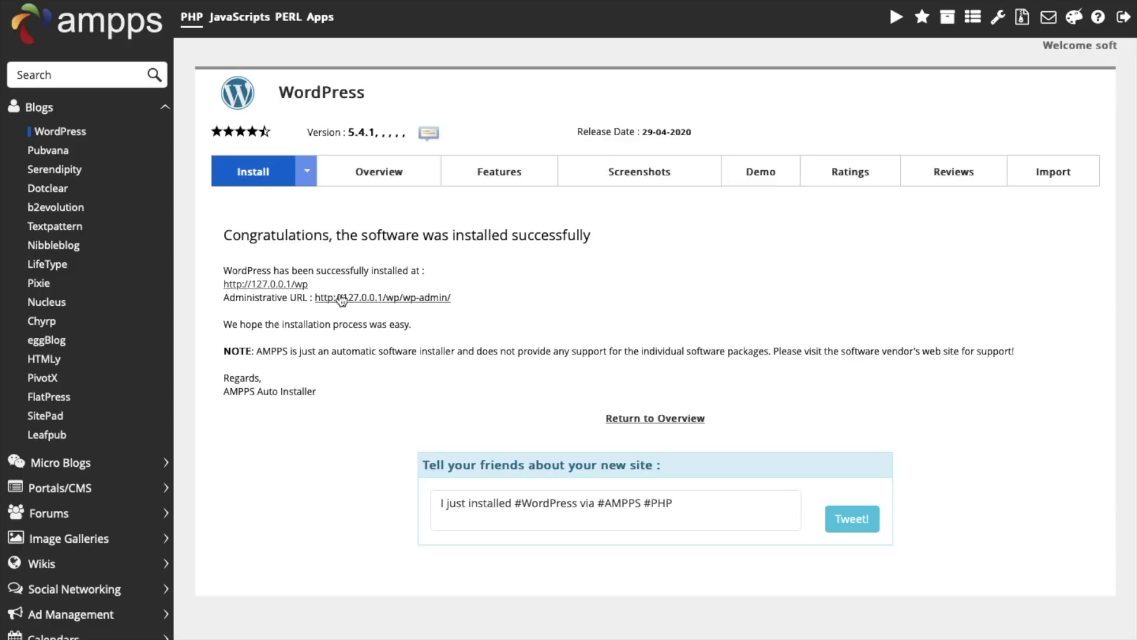
drag(463, 296, 218, 283)
click(422, 301)
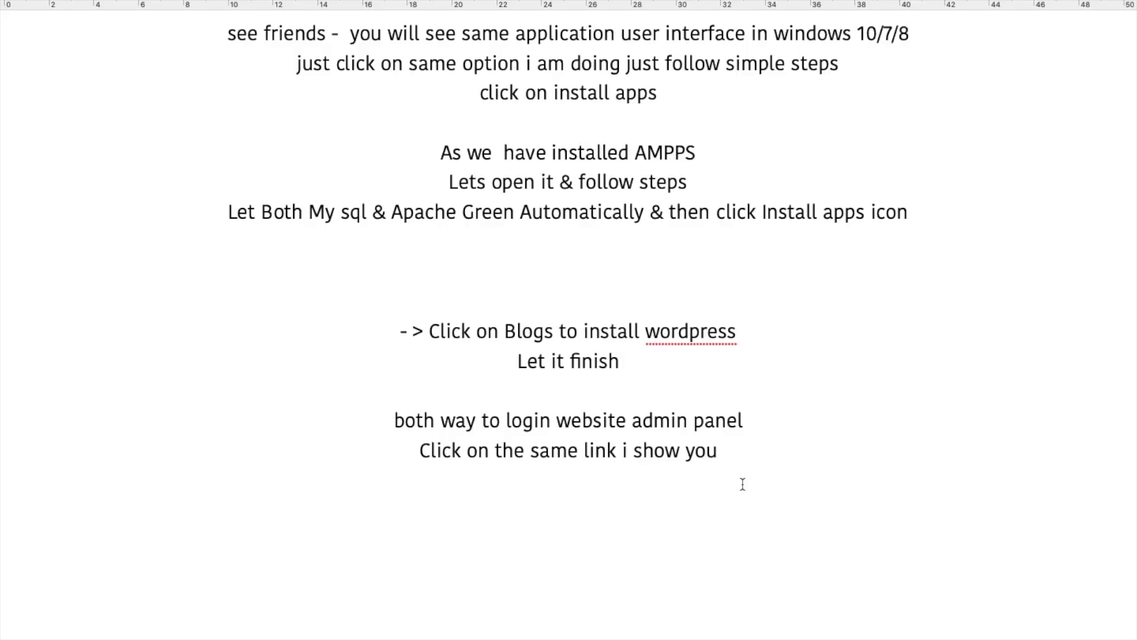
Step: Add the line "Hurrey Installed - lets choose news theme" at the end of the notes document
key(Return)
text(Hurrey)
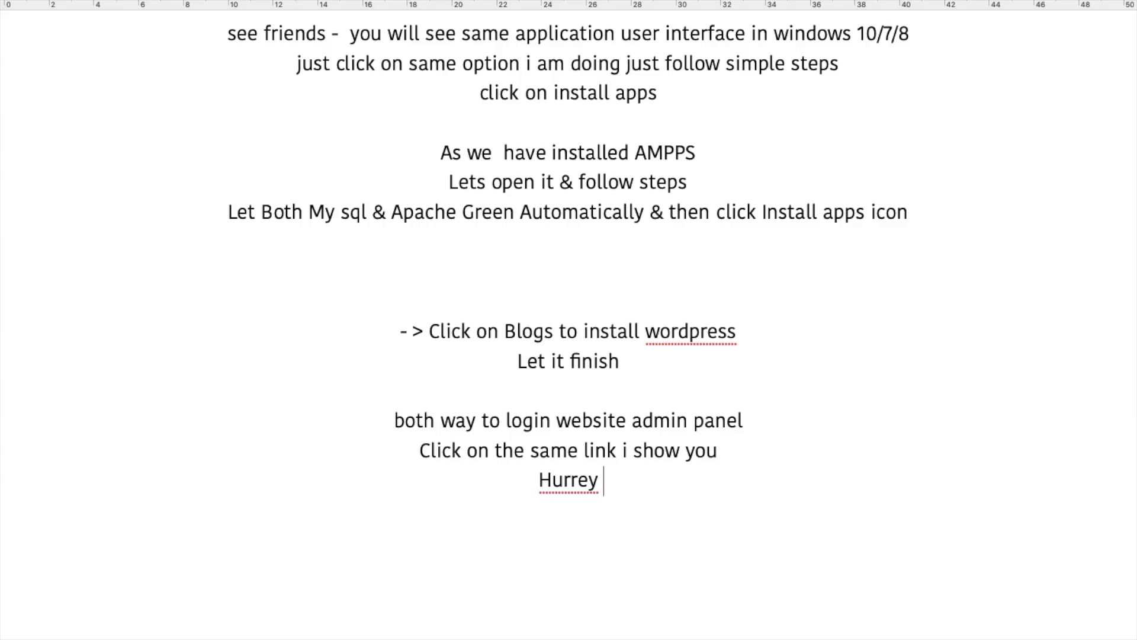
text(Ins)
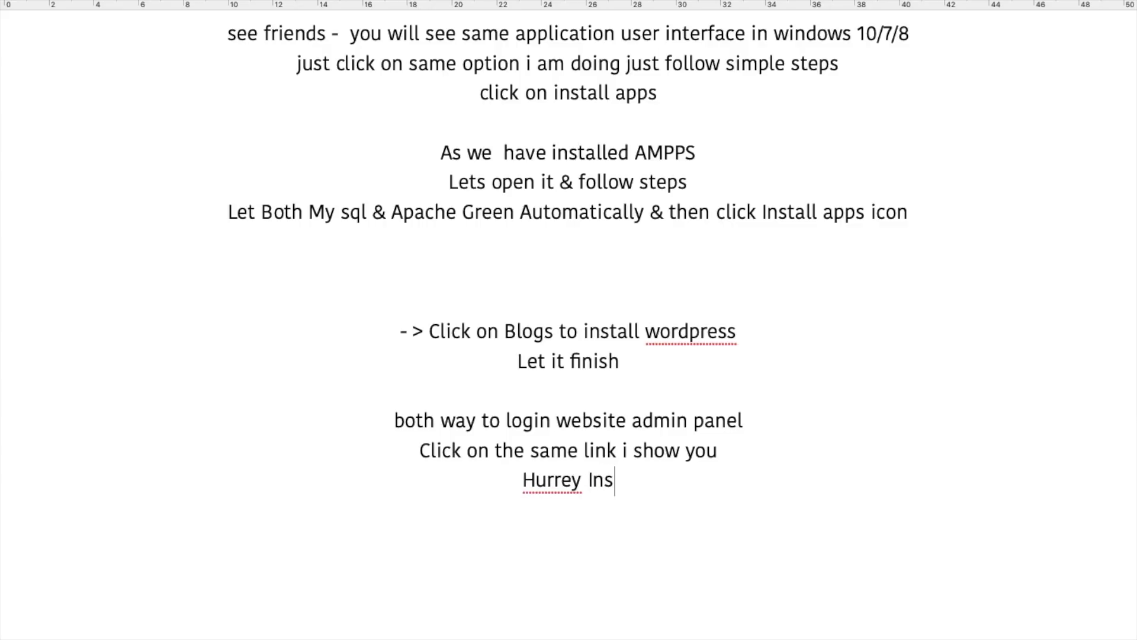
text(talled )
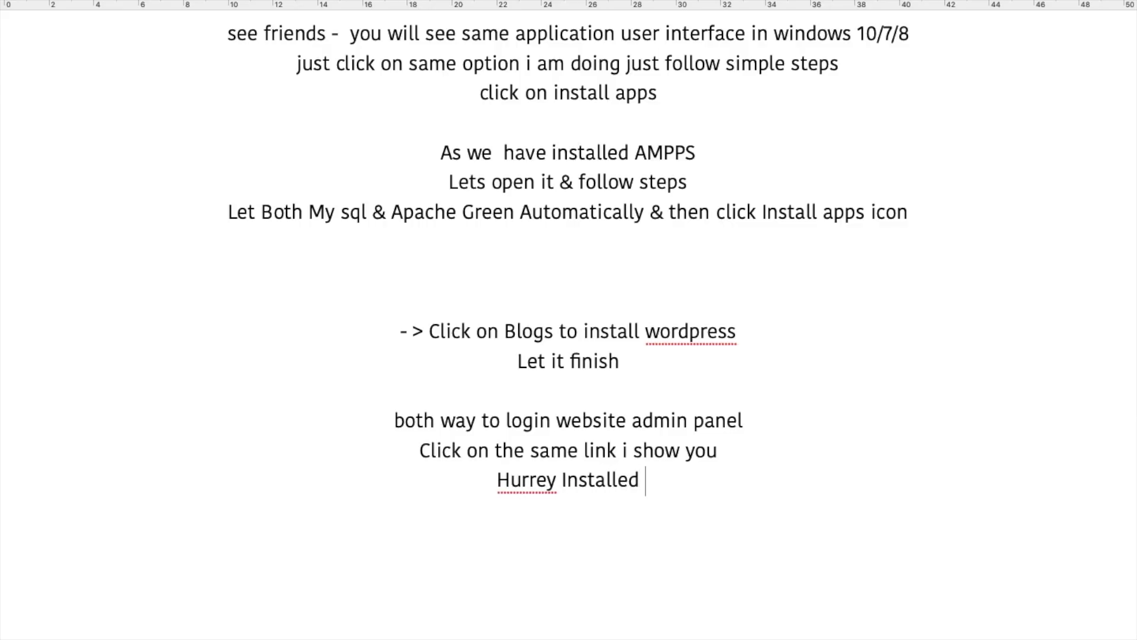
text(- let)
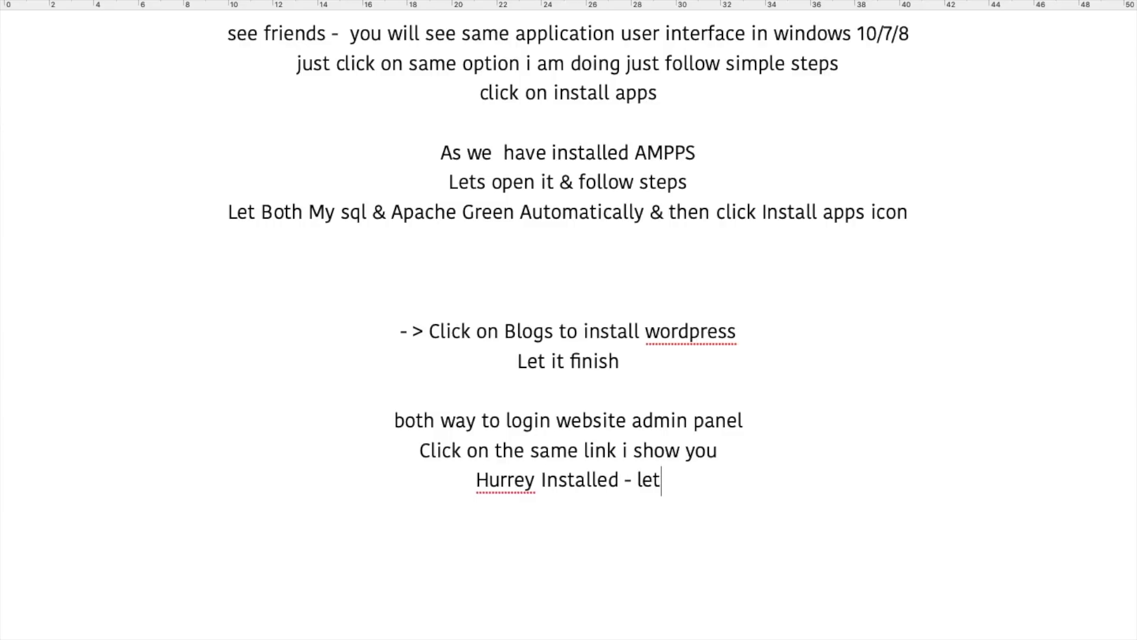
text(s choose )
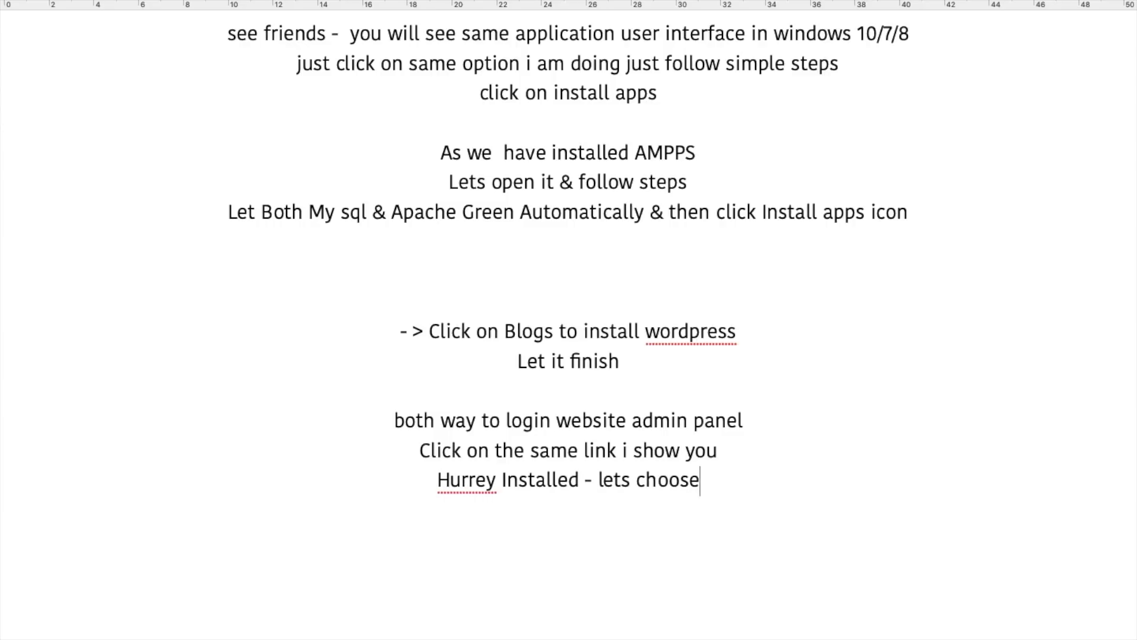
text(thm)
key(BackSpace)
key(BackSpace)
key(BackSpace)
text(new)
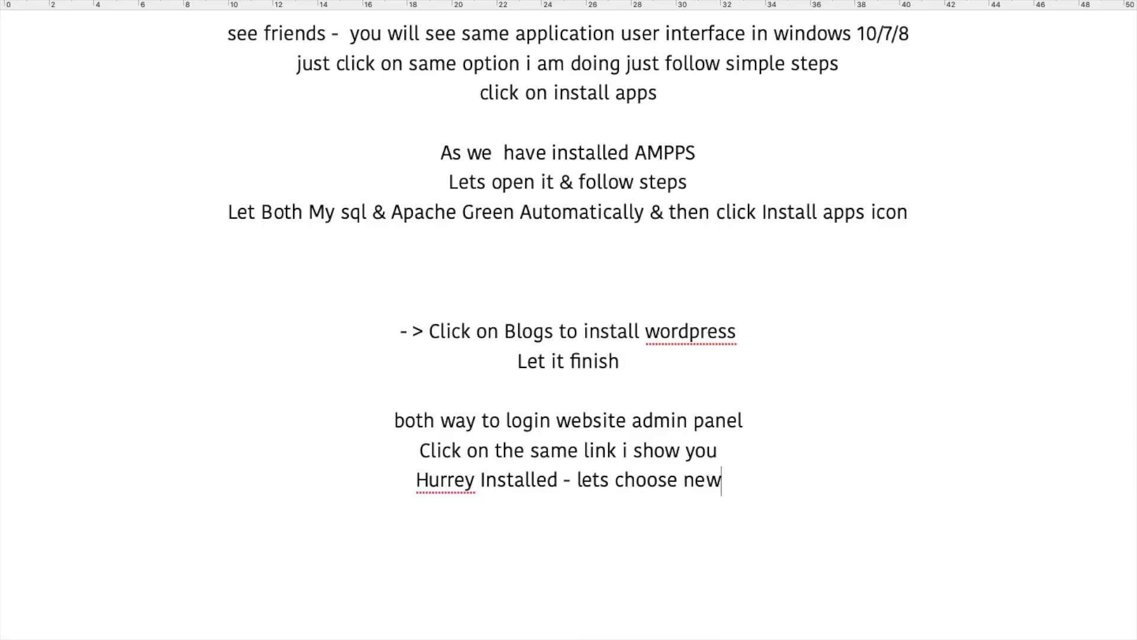
text(s theme)
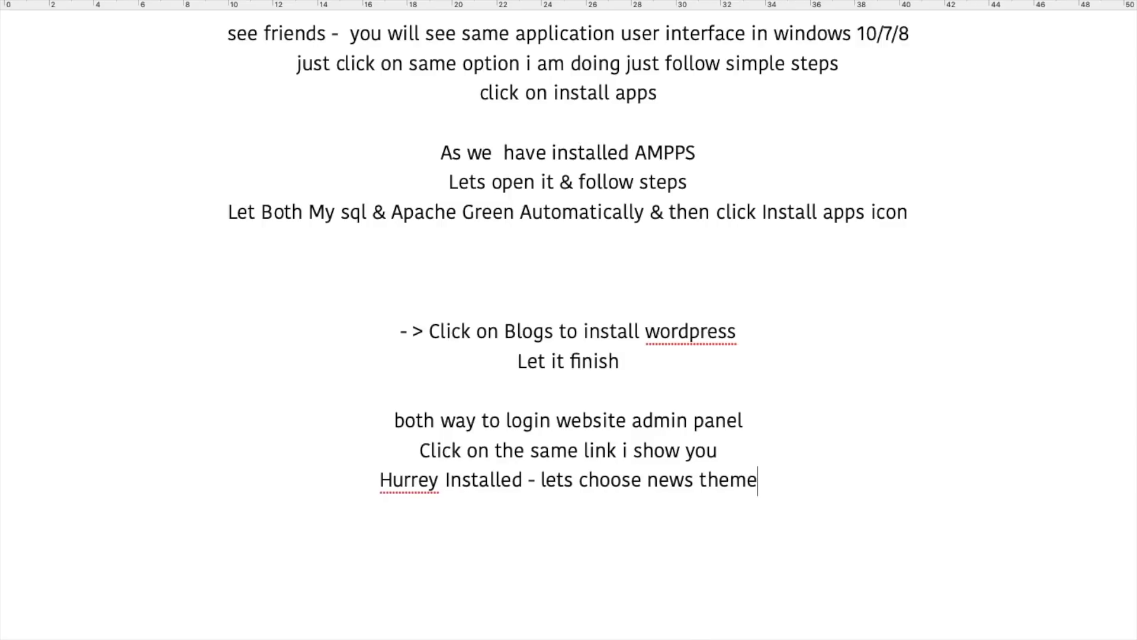
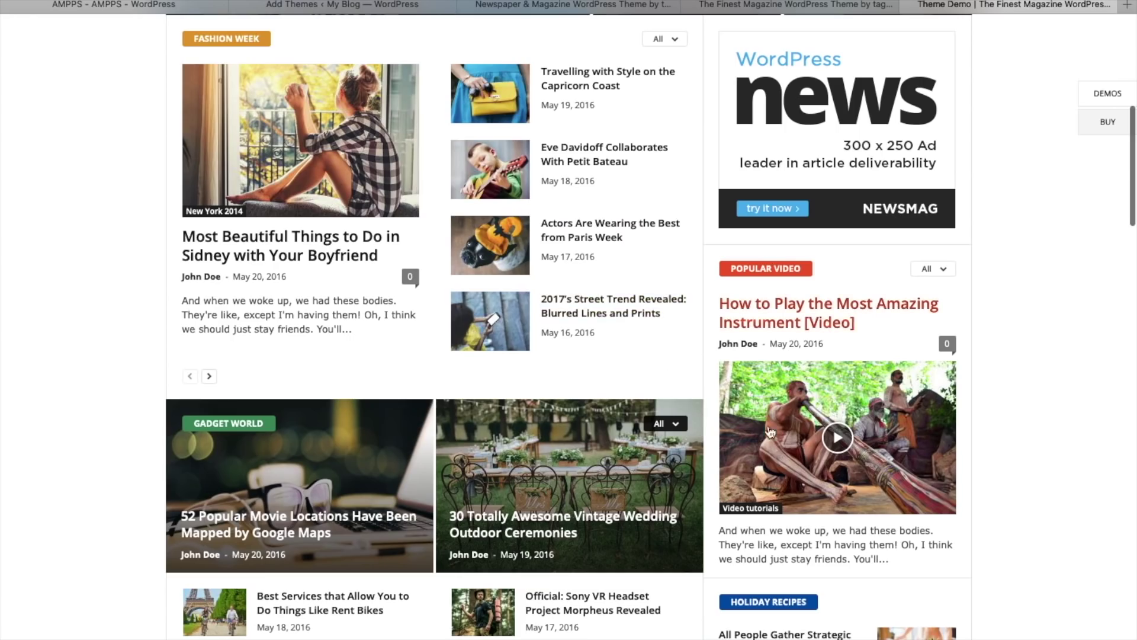
Step: Look through the Newsmag theme demo page in the browser down to its footer
scroll(592, 459, down, 20)
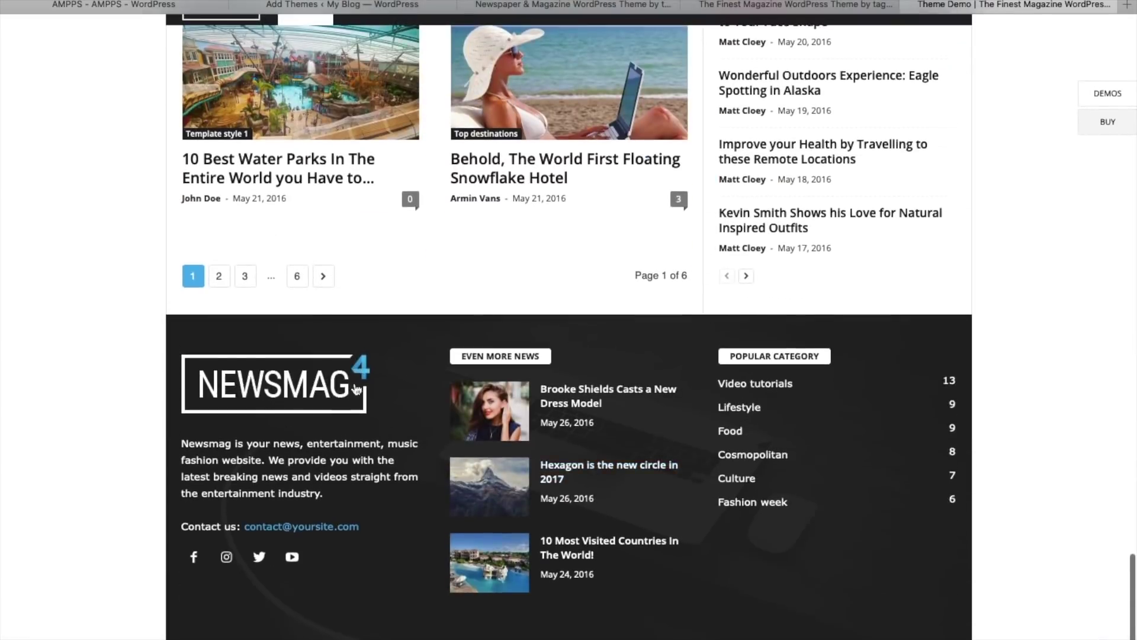
Step: Look through the News Magazine demo from the theme's demo gallery down to its footer, and close both open demo pages
scroll(605, 347, up, 20)
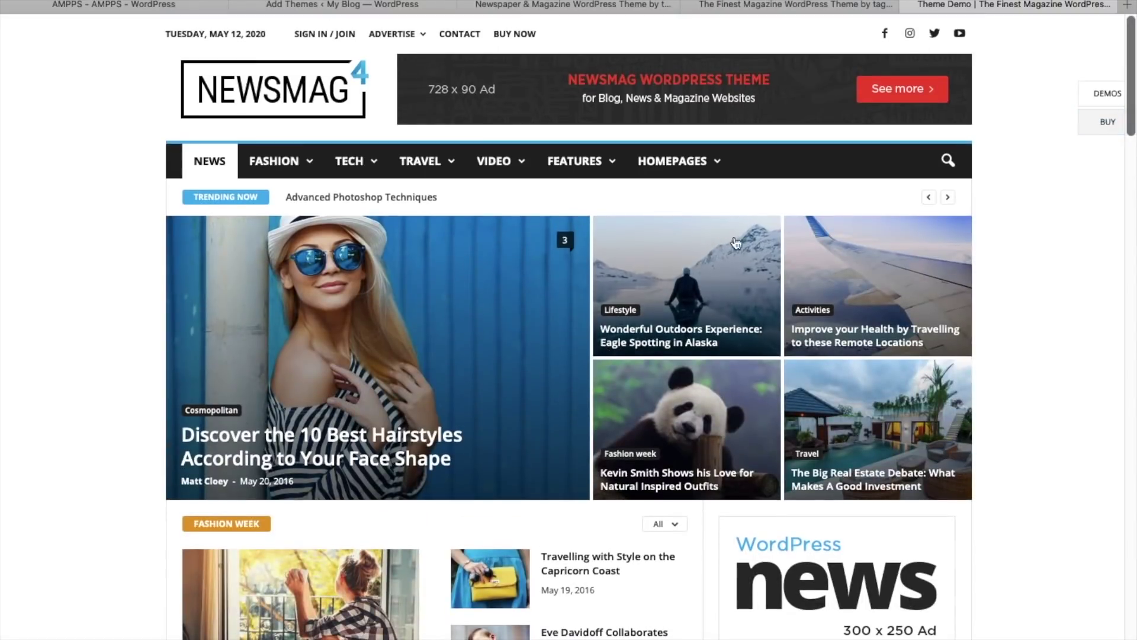
click(809, 6)
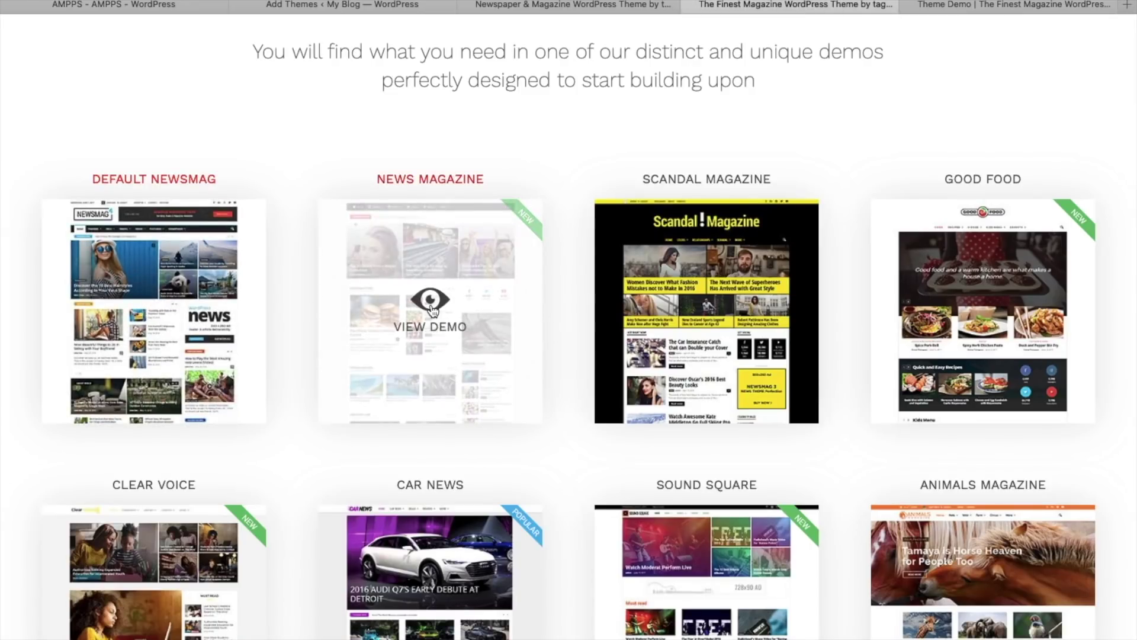
click(434, 323)
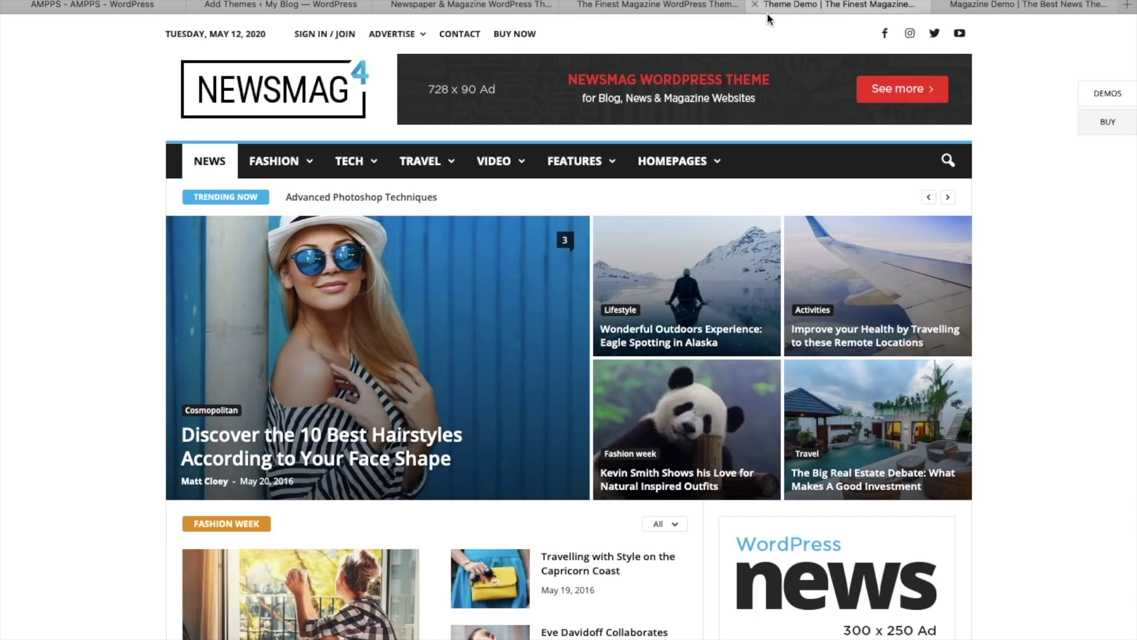
click(754, 5)
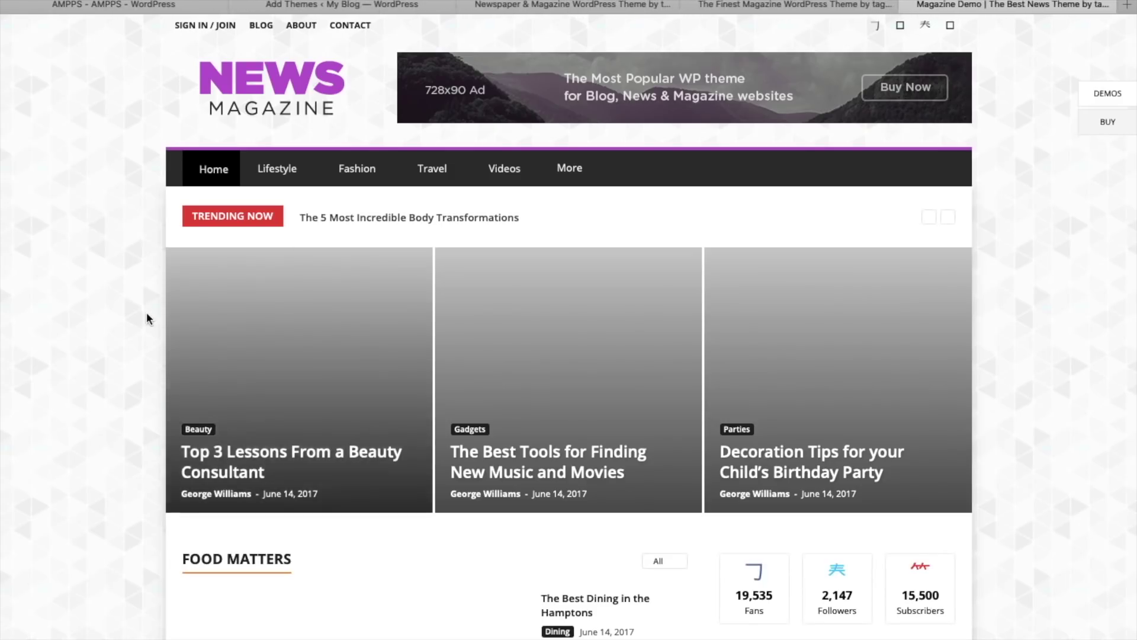
scroll(1060, 351, down, 3)
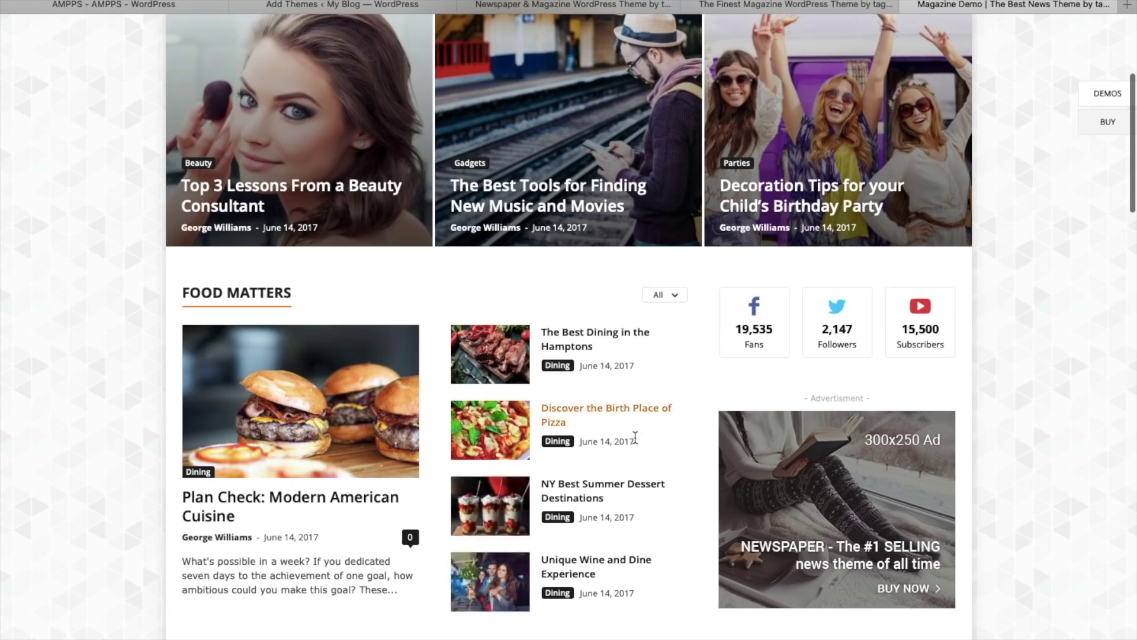
scroll(635, 437, down, 9)
scroll(635, 437, down, 15)
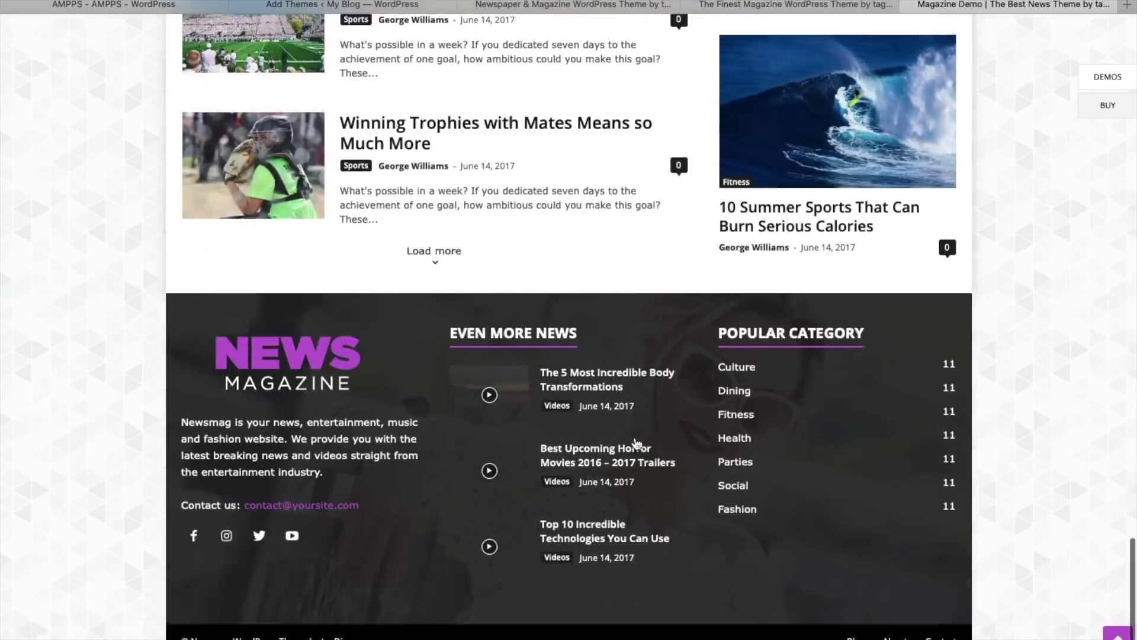
scroll(636, 443, up, 20)
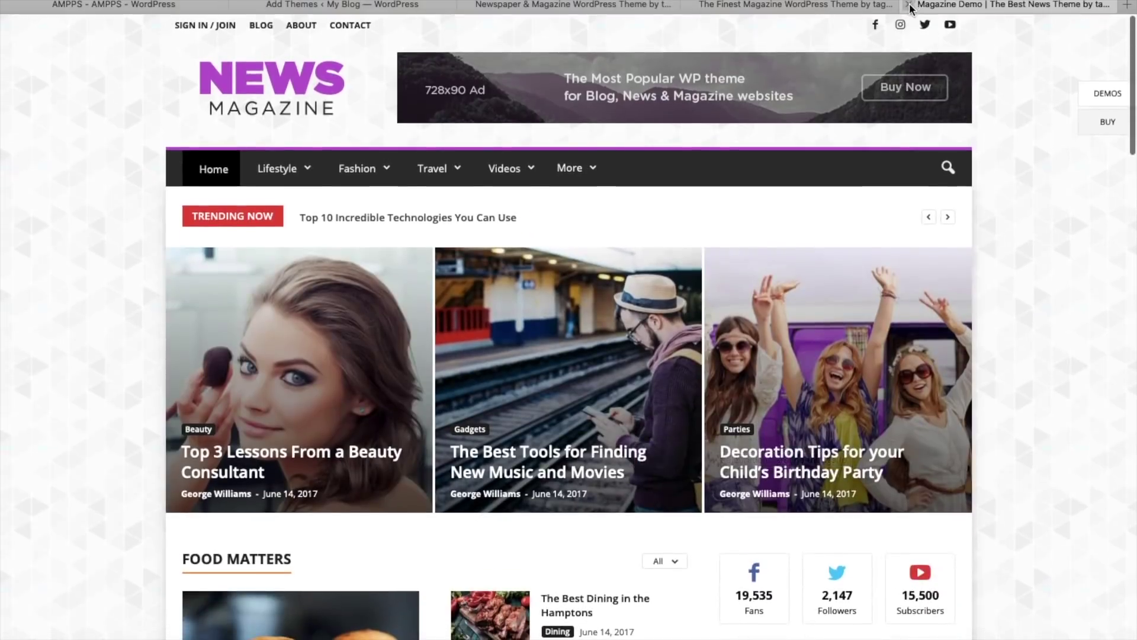
click(908, 6)
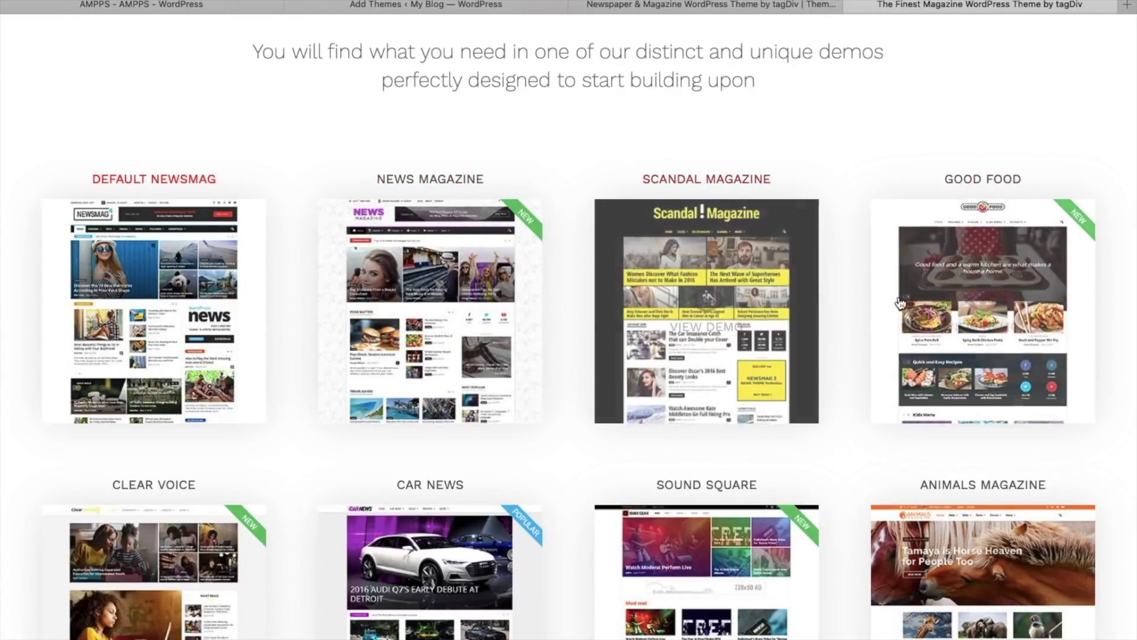
Step: Look through the Scandal Magazine demo, close it and browse the further demos in the gallery
click(720, 316)
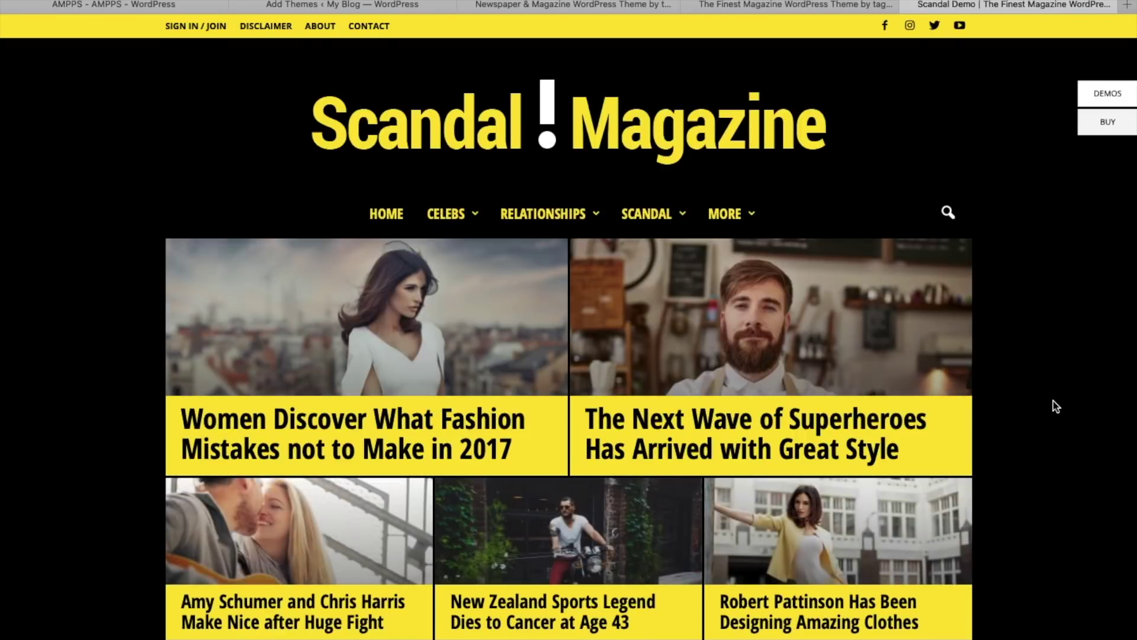
scroll(1053, 402, down, 10)
scroll(1052, 401, down, 15)
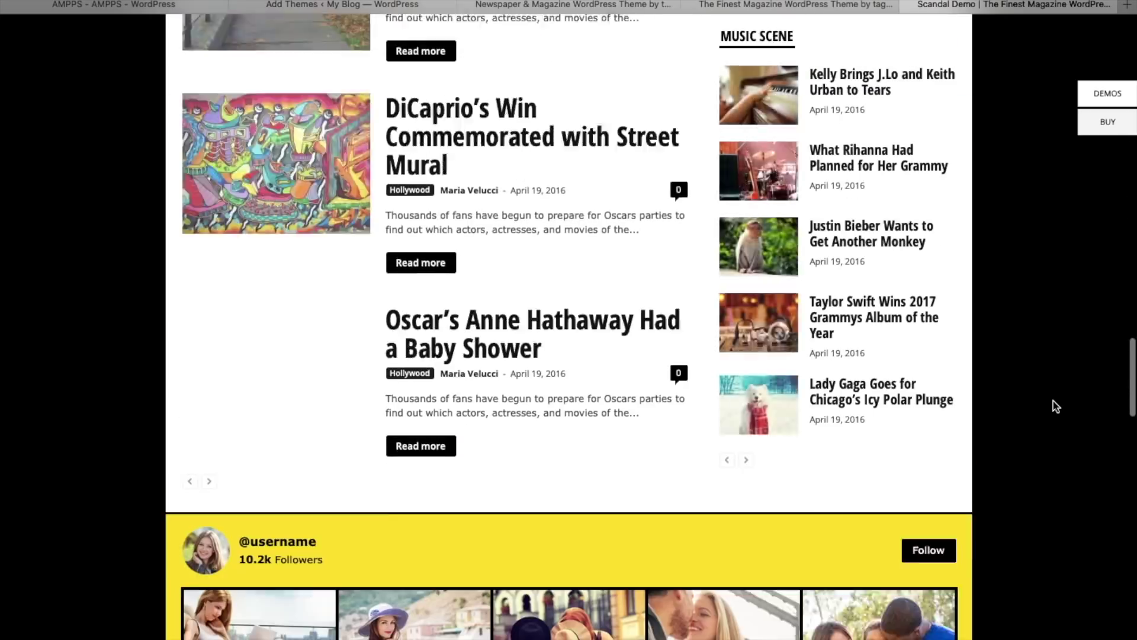
scroll(1053, 400, down, 5)
scroll(1053, 400, up, 15)
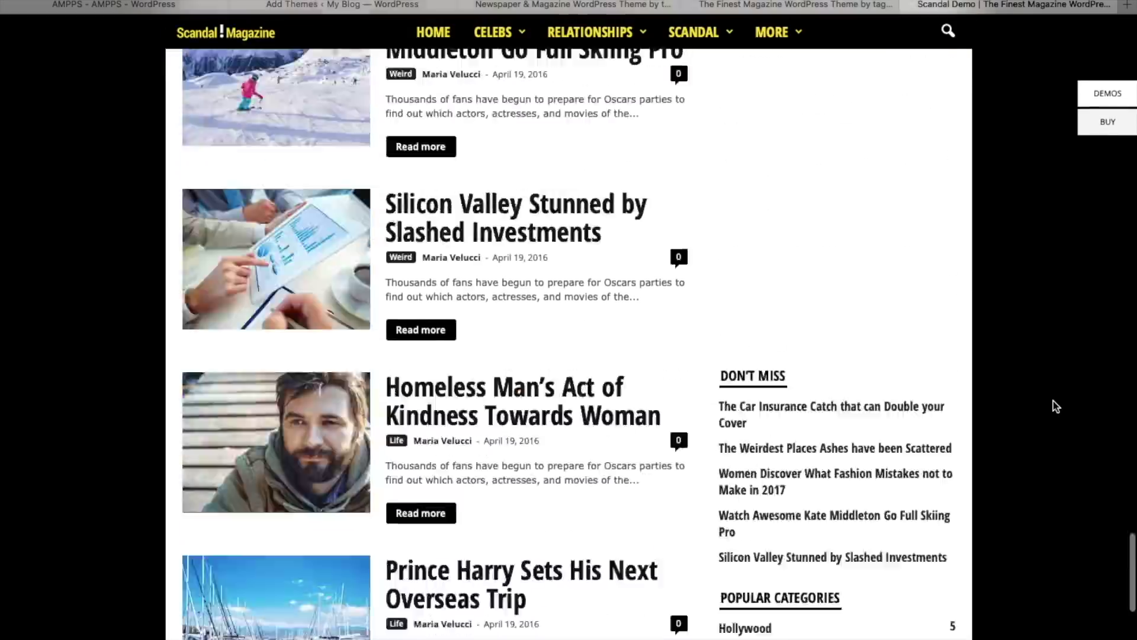
click(909, 5)
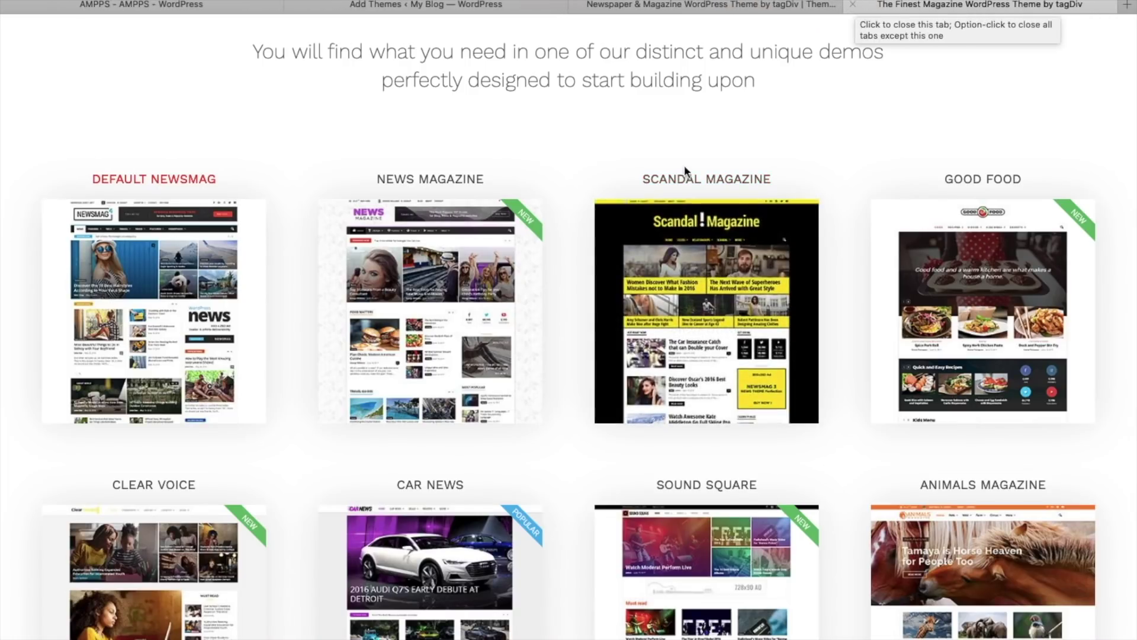
scroll(563, 423, down, 6)
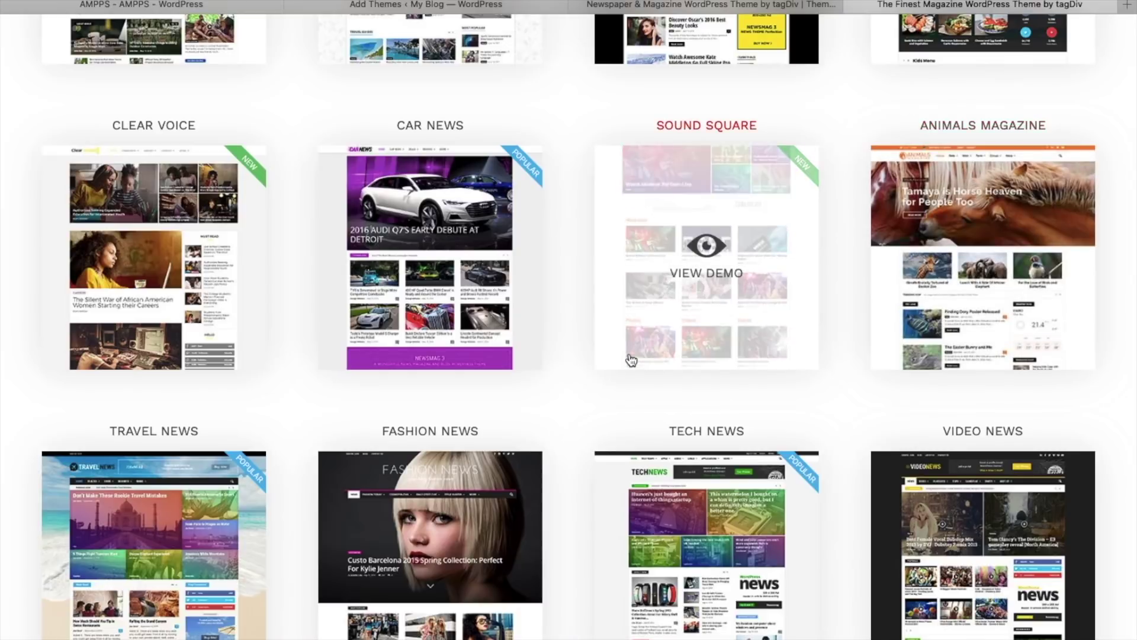
scroll(632, 357, down, 3)
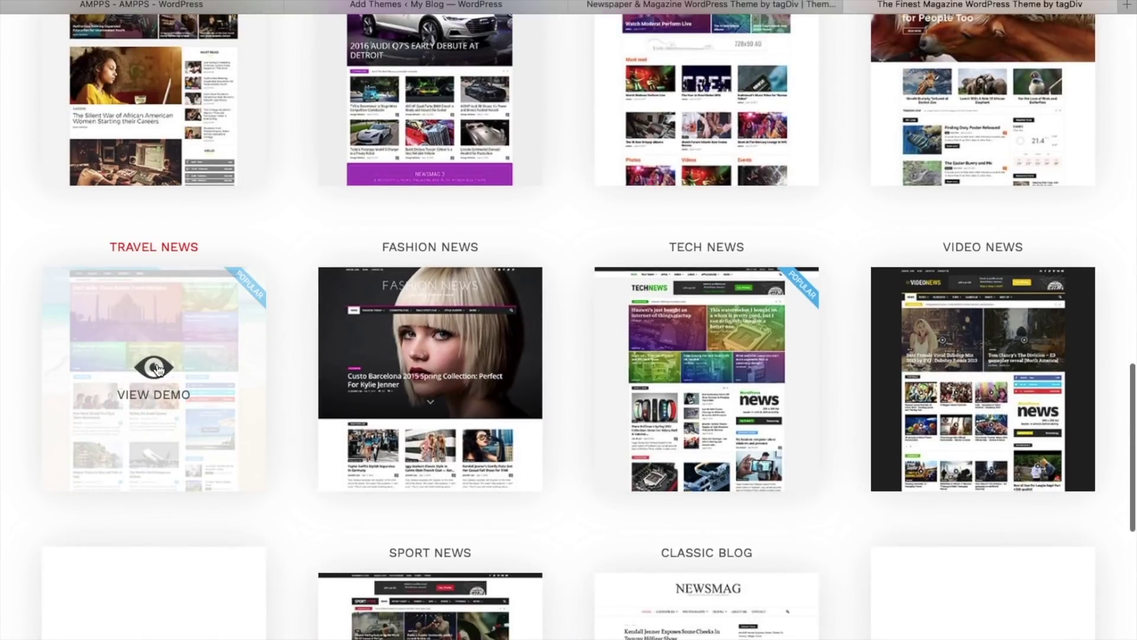
Step: Switch to the notes document and add the line "u can choose demo according to you guys" at its end
key(ctrl+Right)
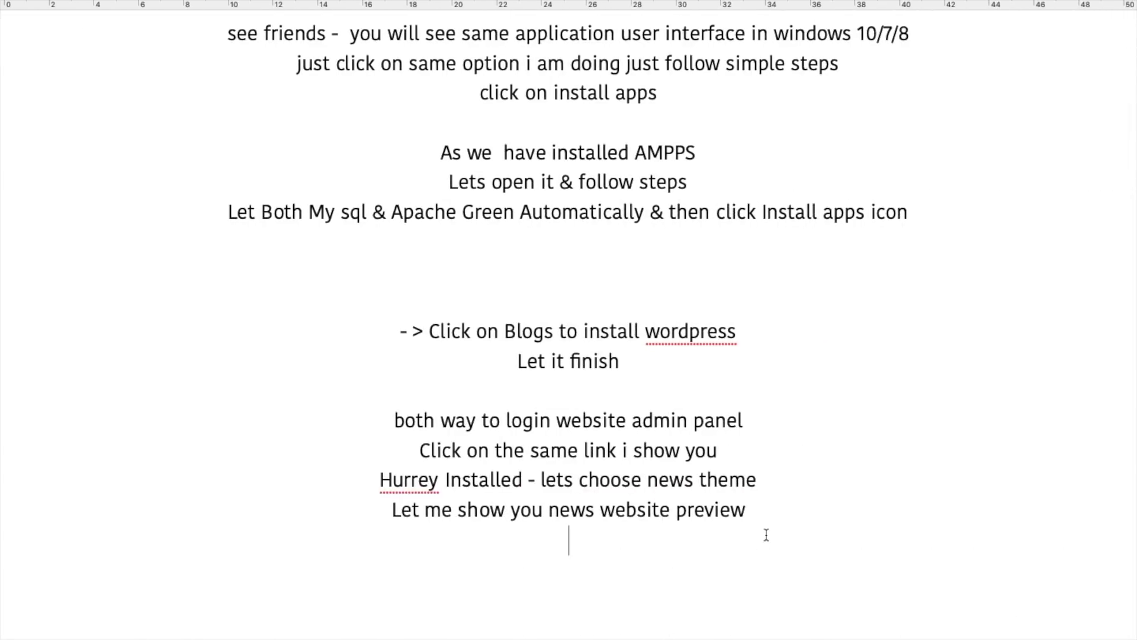
text(u can choo)
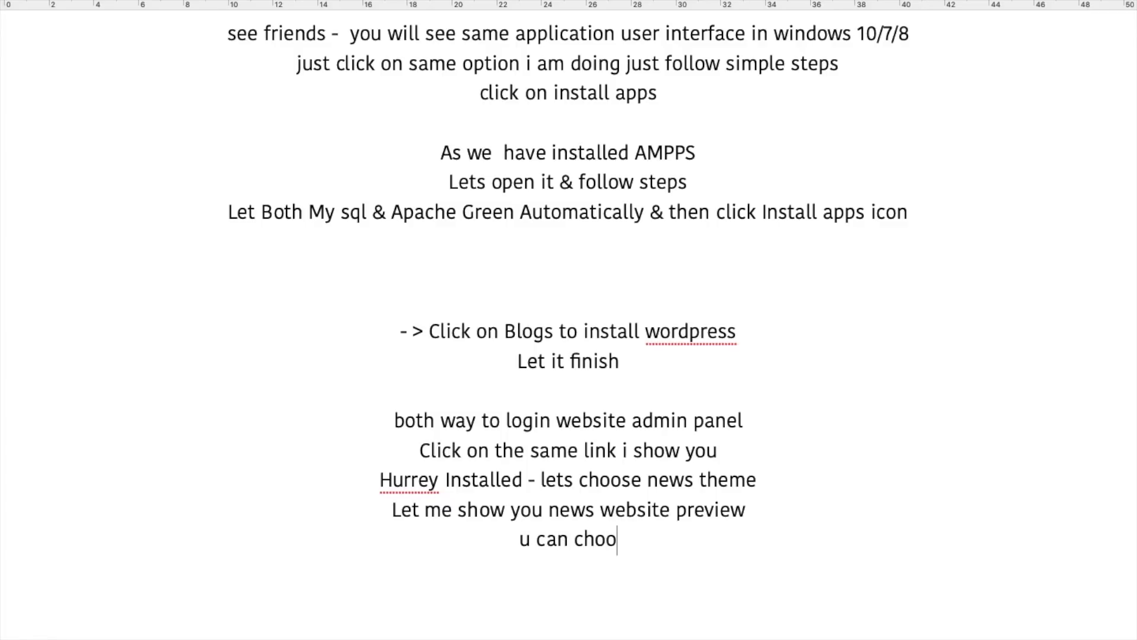
text(se demo according to you guys)
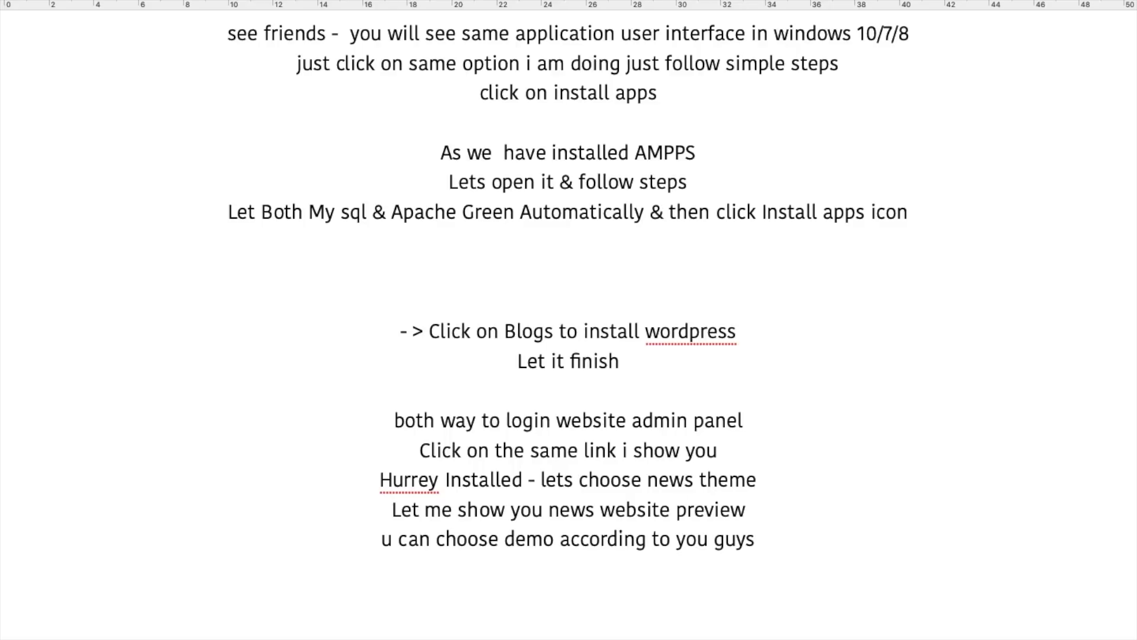
key(Return)
Step: Add the line "Well lets install theme to wordpress" after a blank line at the end of the notes
scroll(568, 320, down, 5)
key(Return)
text(Well)
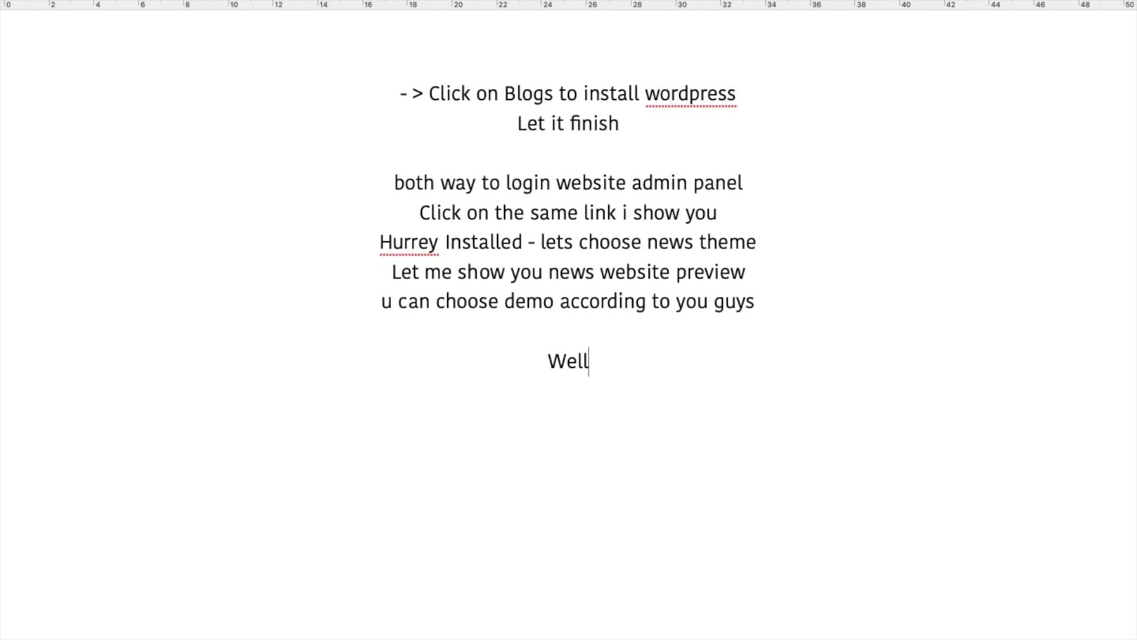
text( lets i)
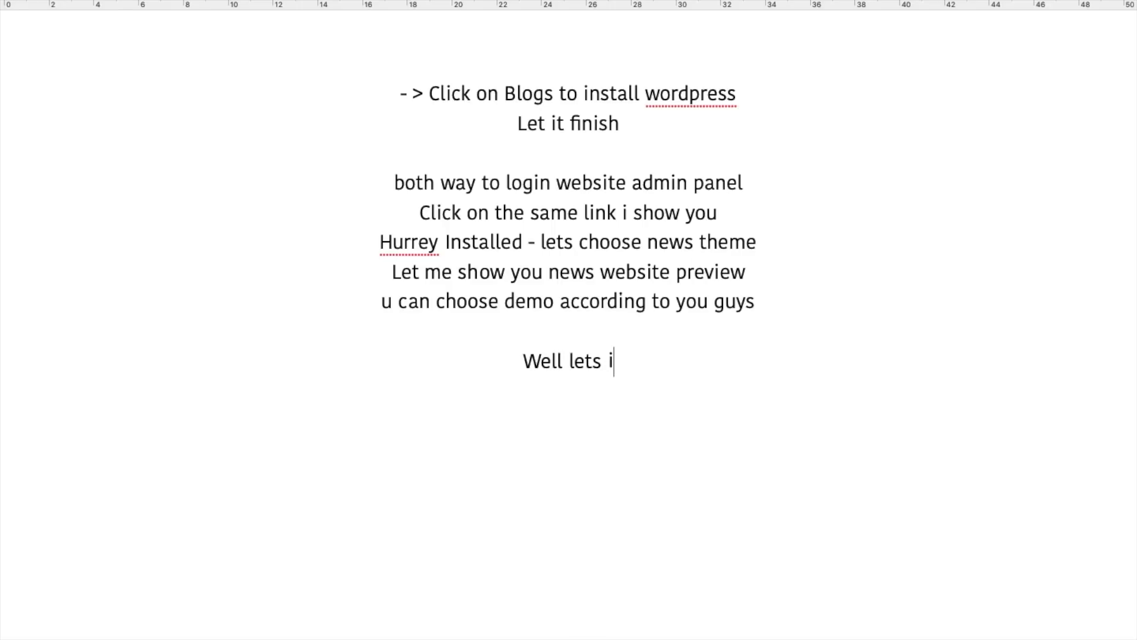
text(nstall )
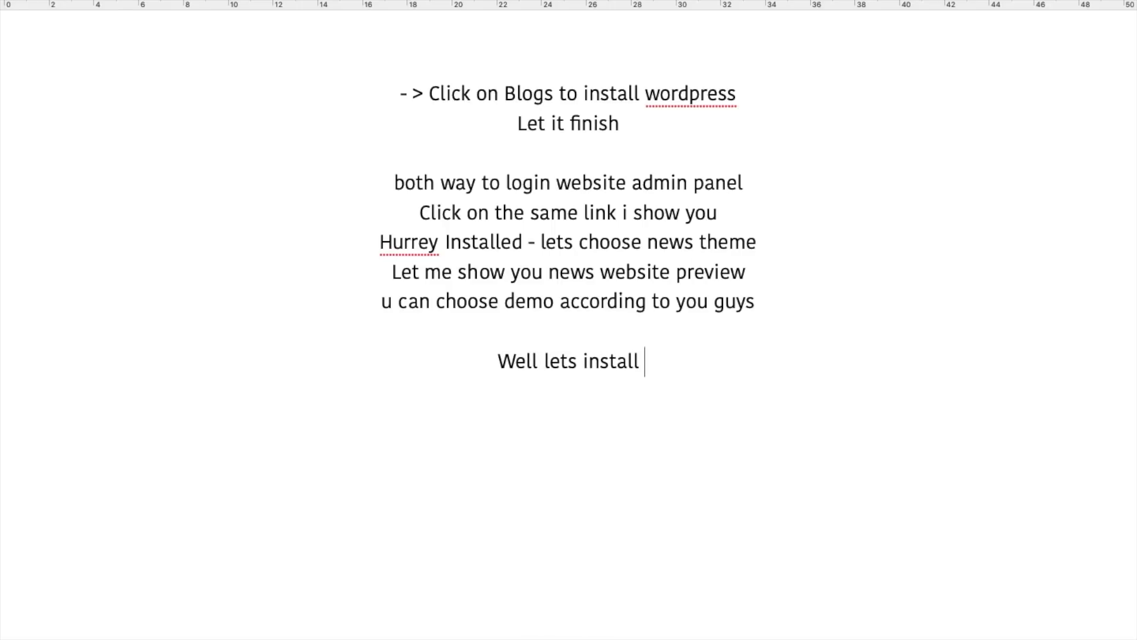
text(theme)
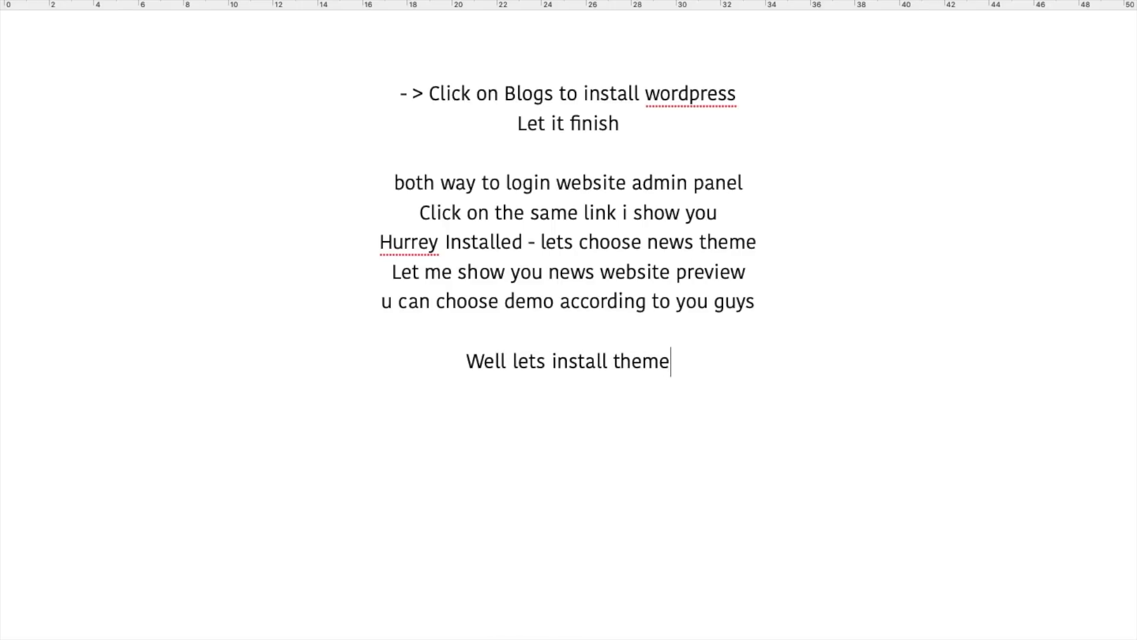
text( to wor)
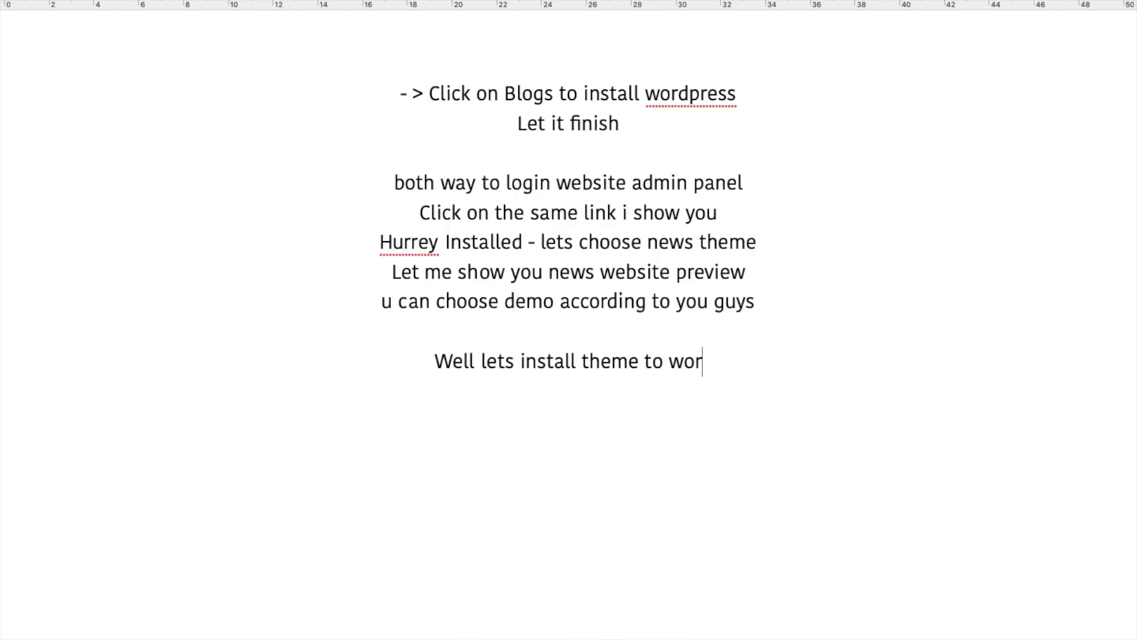
text(dpress)
key(Return)
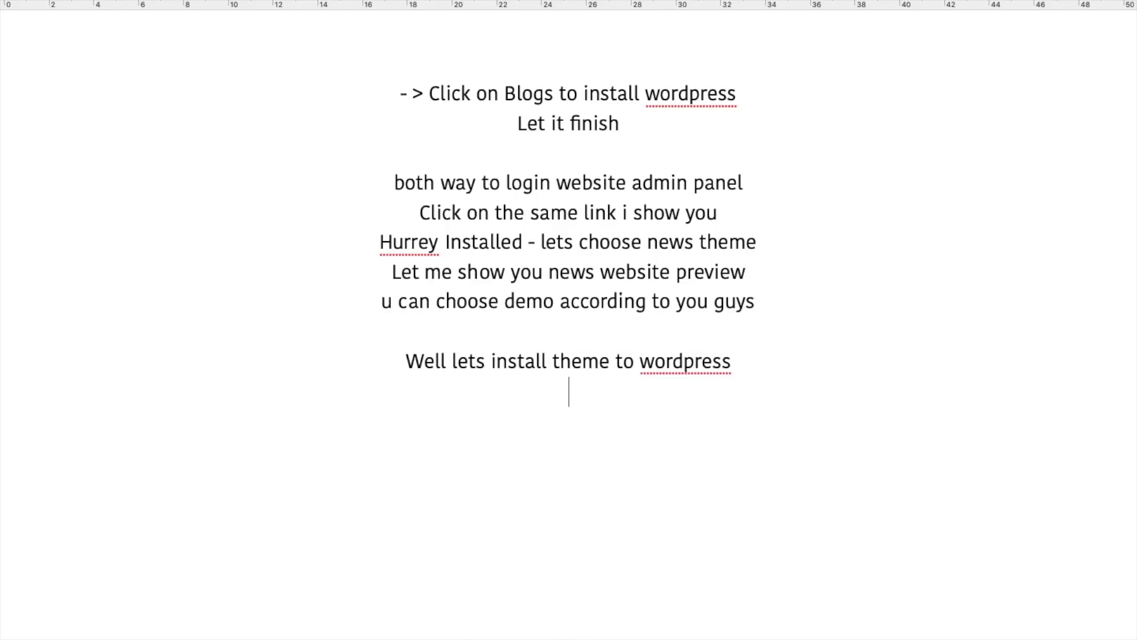
Step: Switch to the WordPress Add Themes page in the browser and select Newsmag.zip from Downloads/newsmag_494/Newsmag-tf as the upload file
key(ctrl+Left)
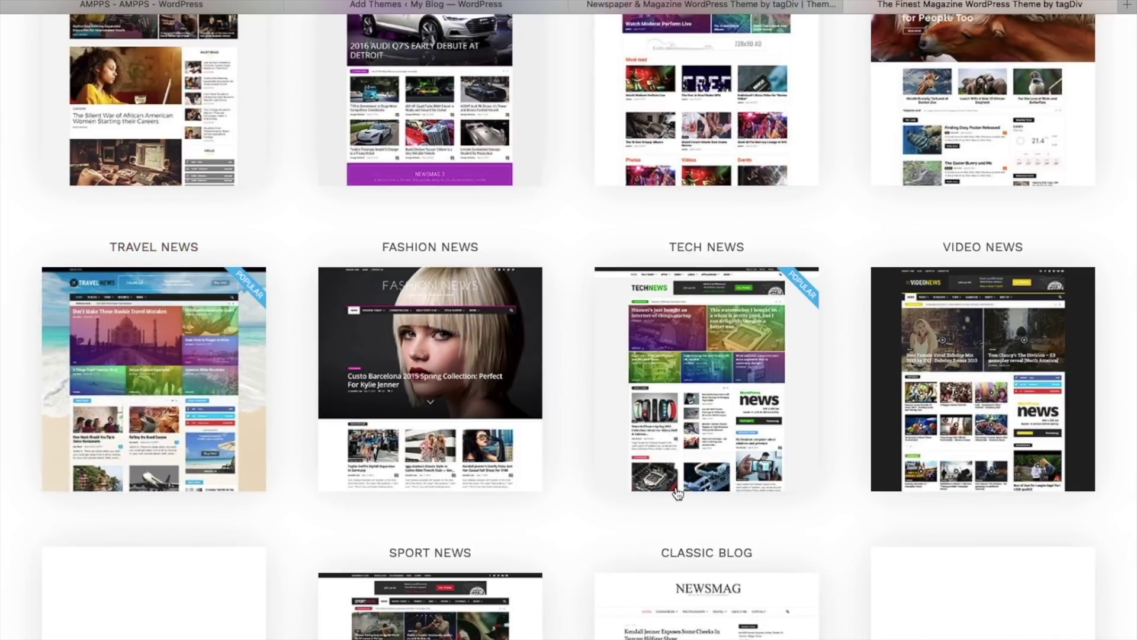
click(449, 6)
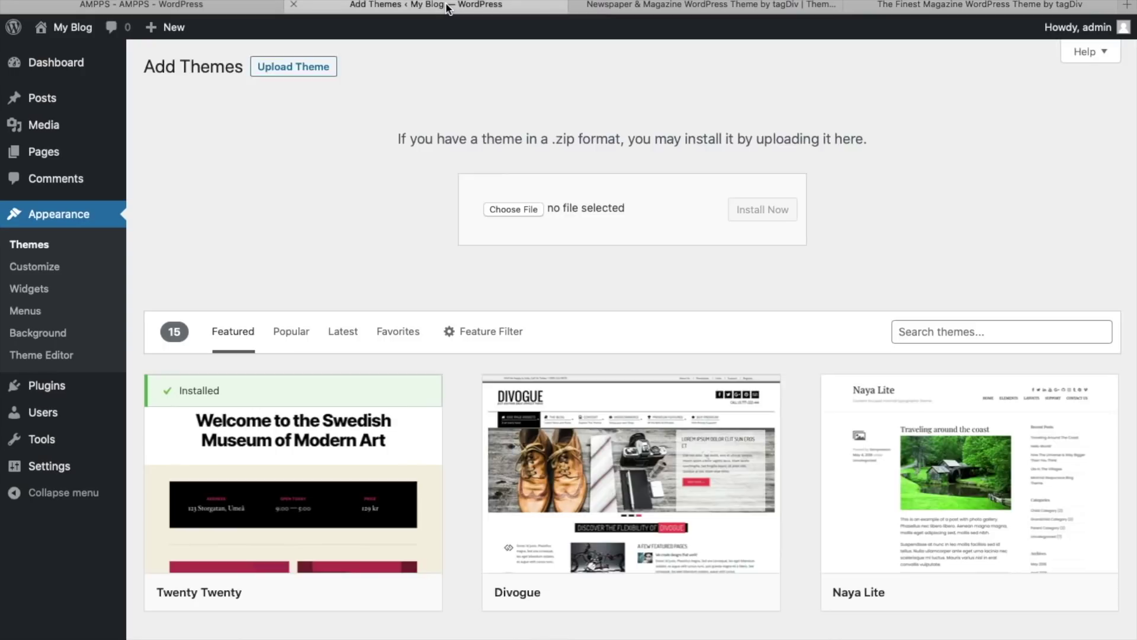
click(523, 211)
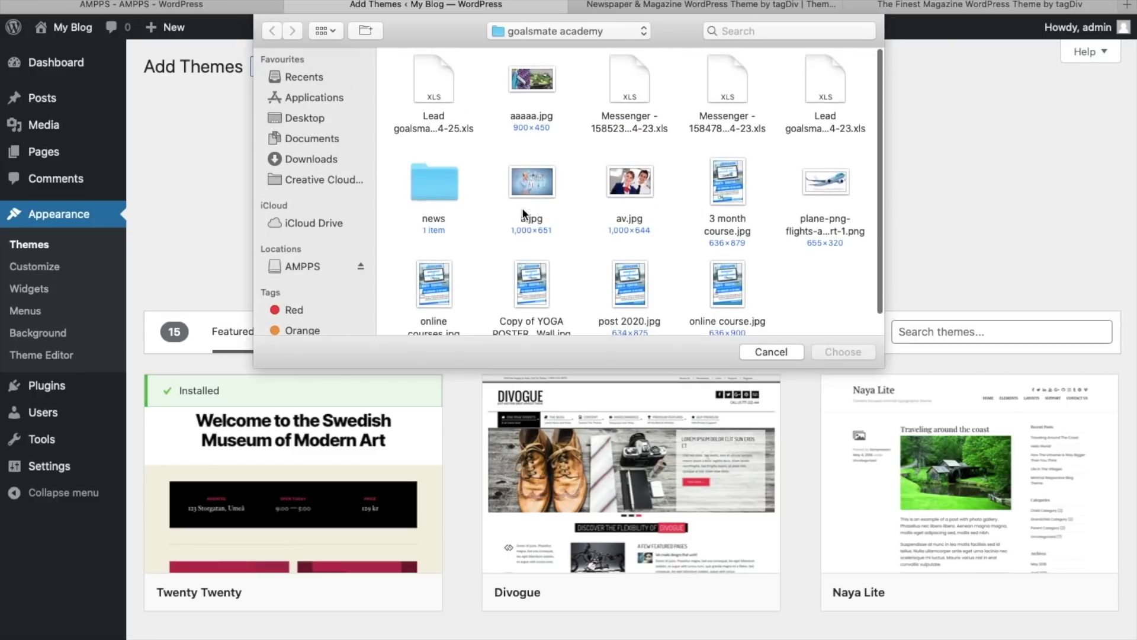
click(311, 157)
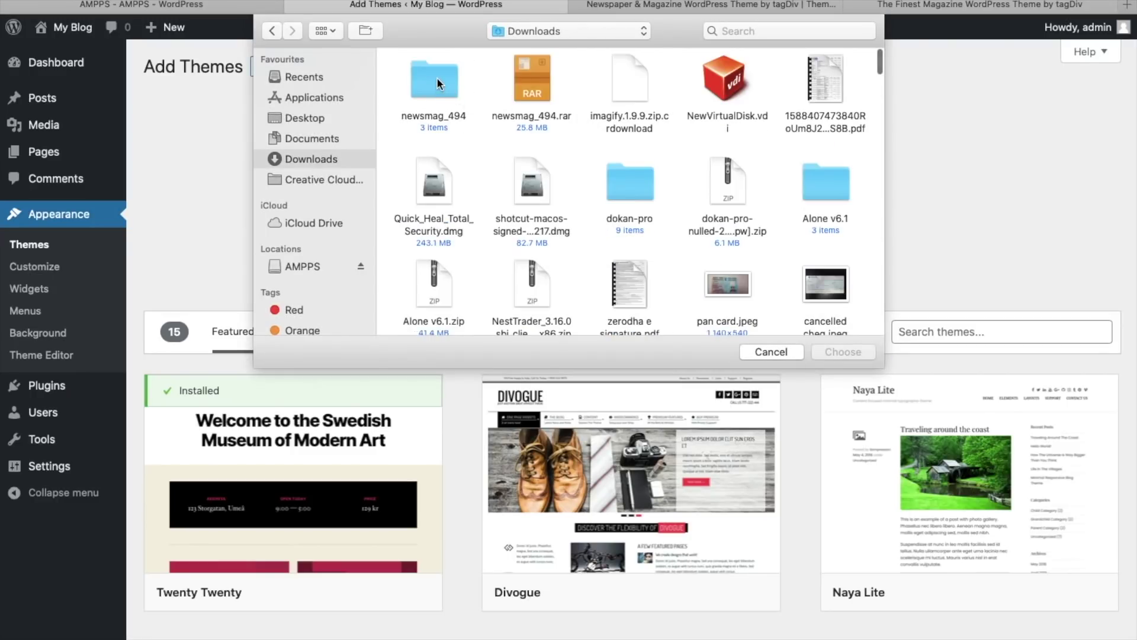
double_click(436, 77)
double_click(419, 77)
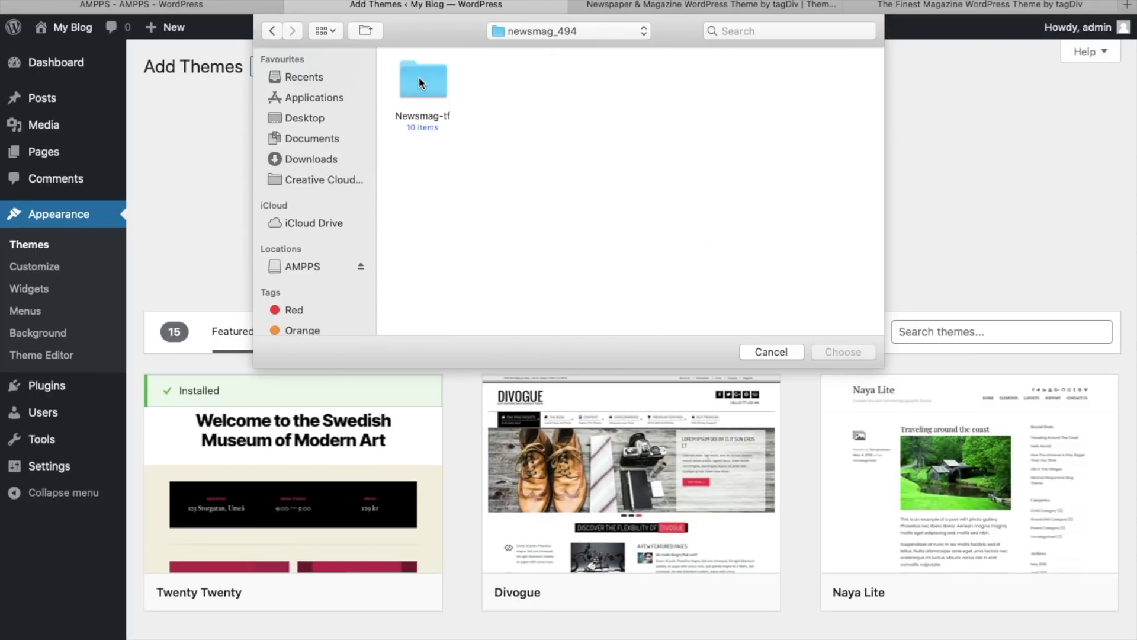
double_click(431, 73)
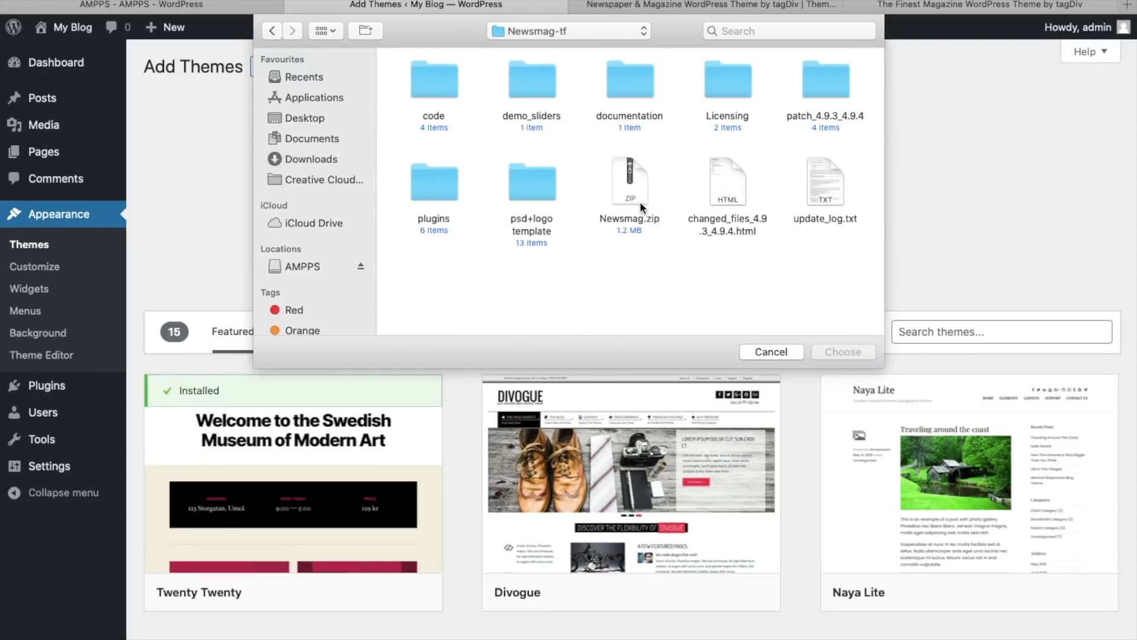
click(627, 188)
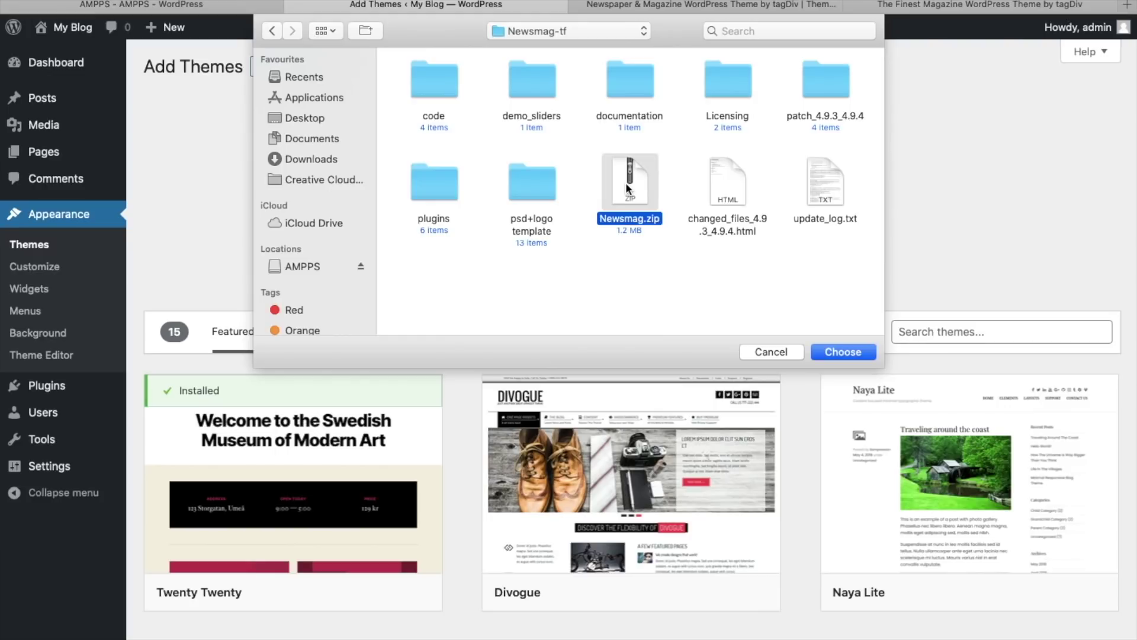
right_click(636, 215)
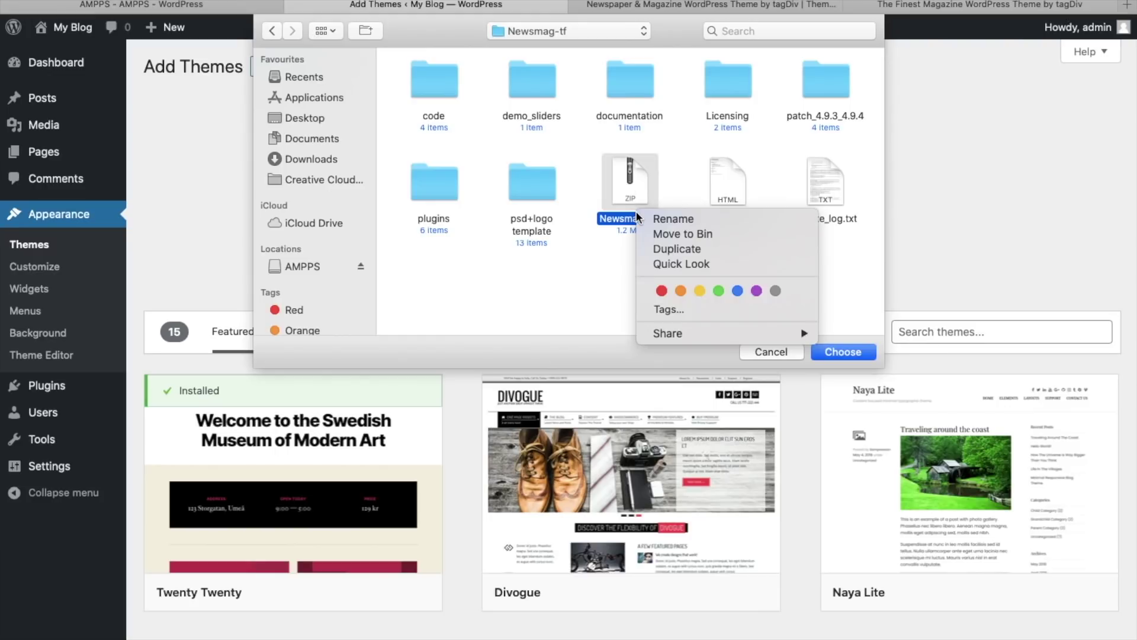
click(658, 221)
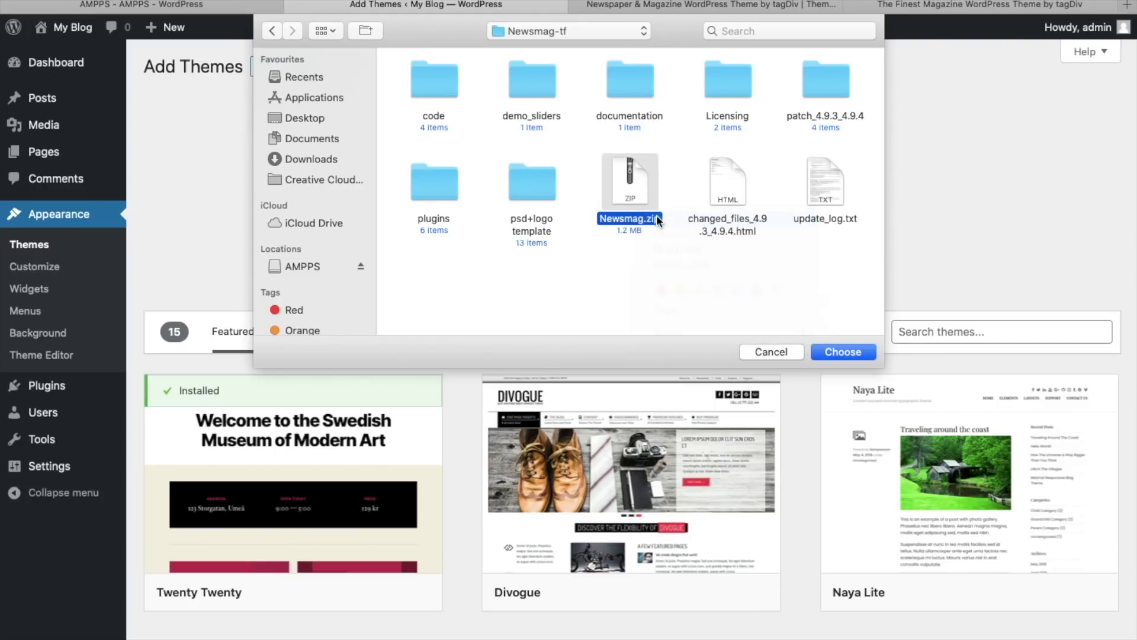
key(super+a)
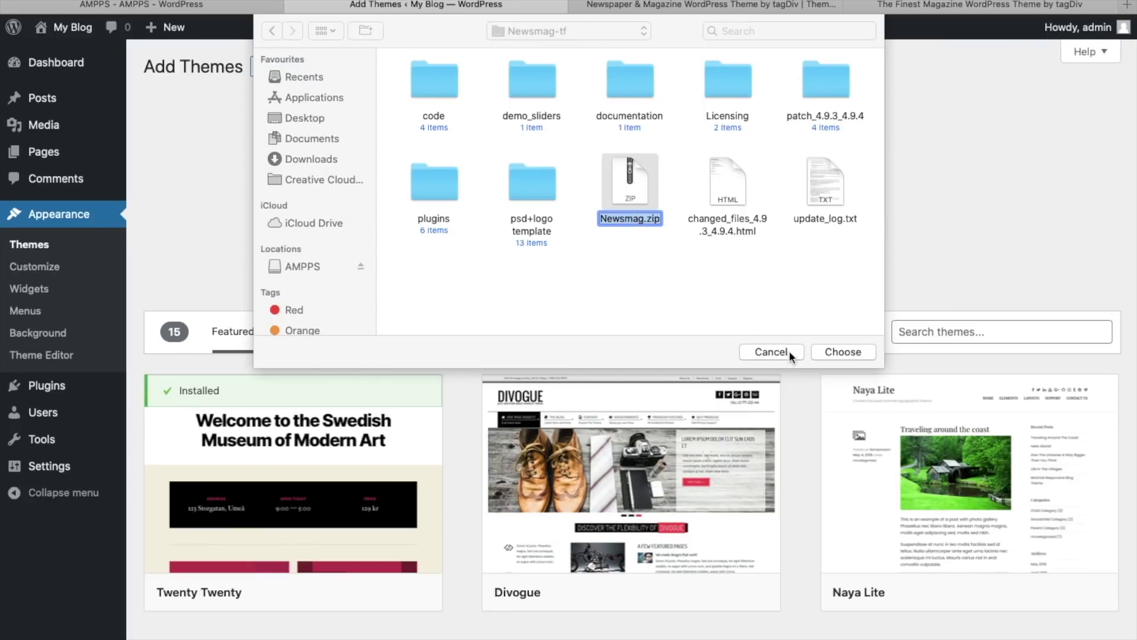
click(643, 242)
Step: Confirm Newsmag.zip as the theme file to upload and return to the notes document
click(635, 181)
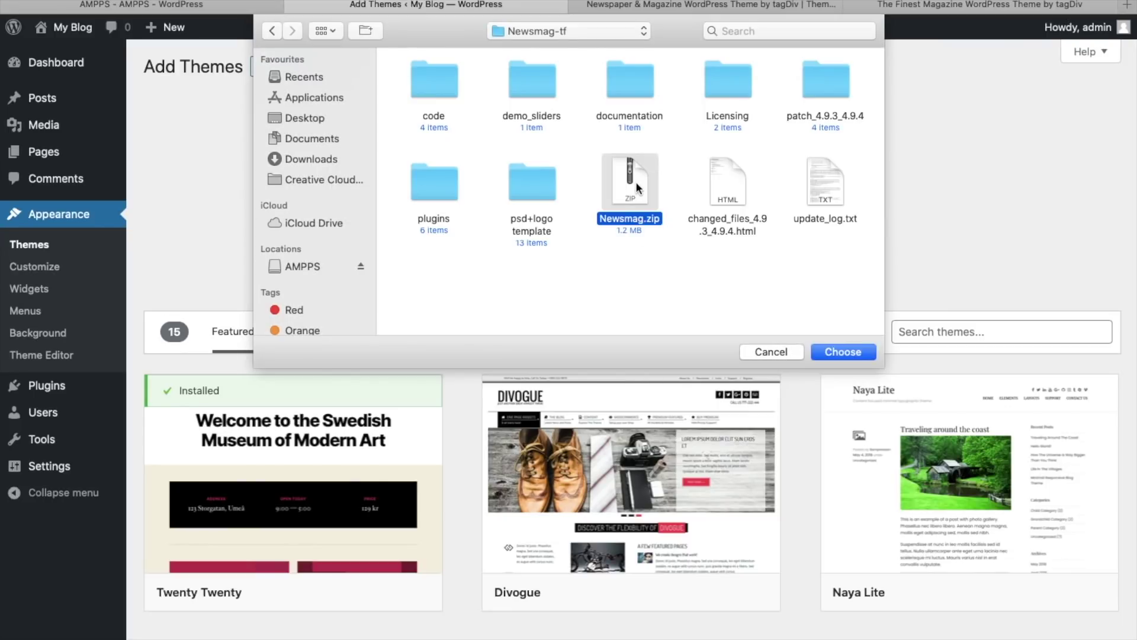
click(842, 352)
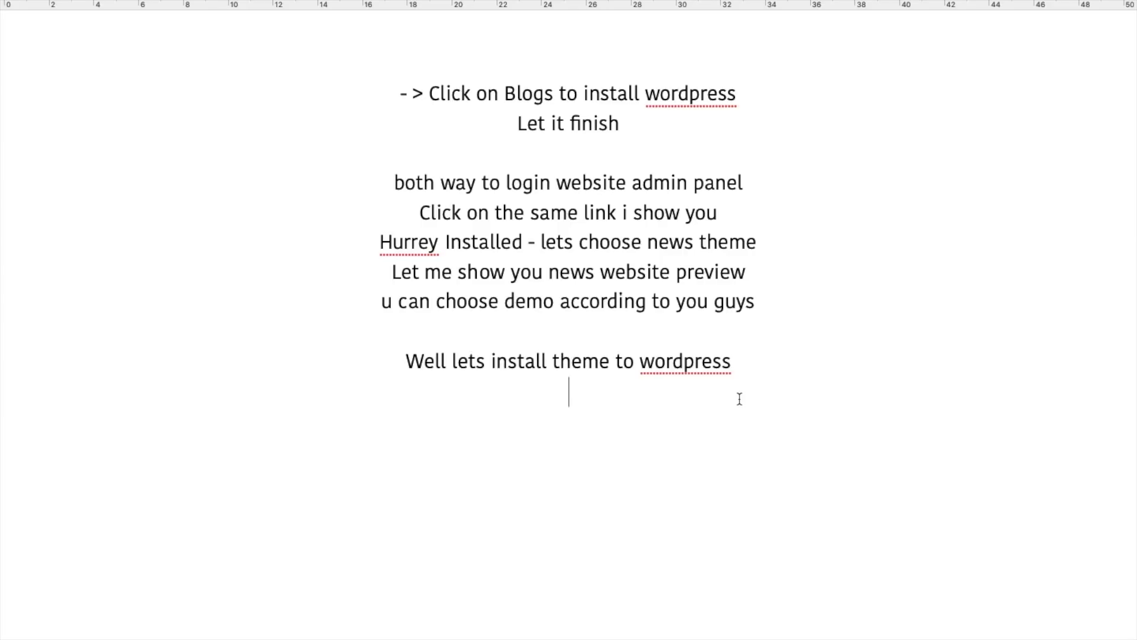
Step: Add the line "Choose newsmen.zip file and upload it" at the end of the notes, undoing the accidental paste of site URLs
text(Choose)
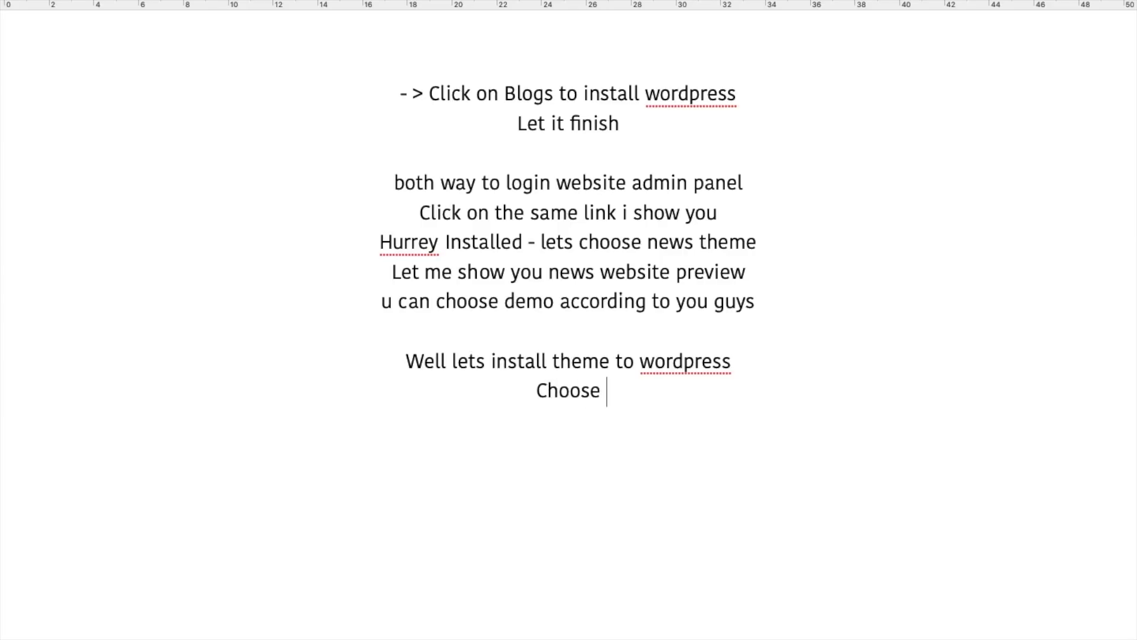
text(http://127.0.0.1/wp Administrative URL : http://127.0.0.1/wp/wp-admin/)
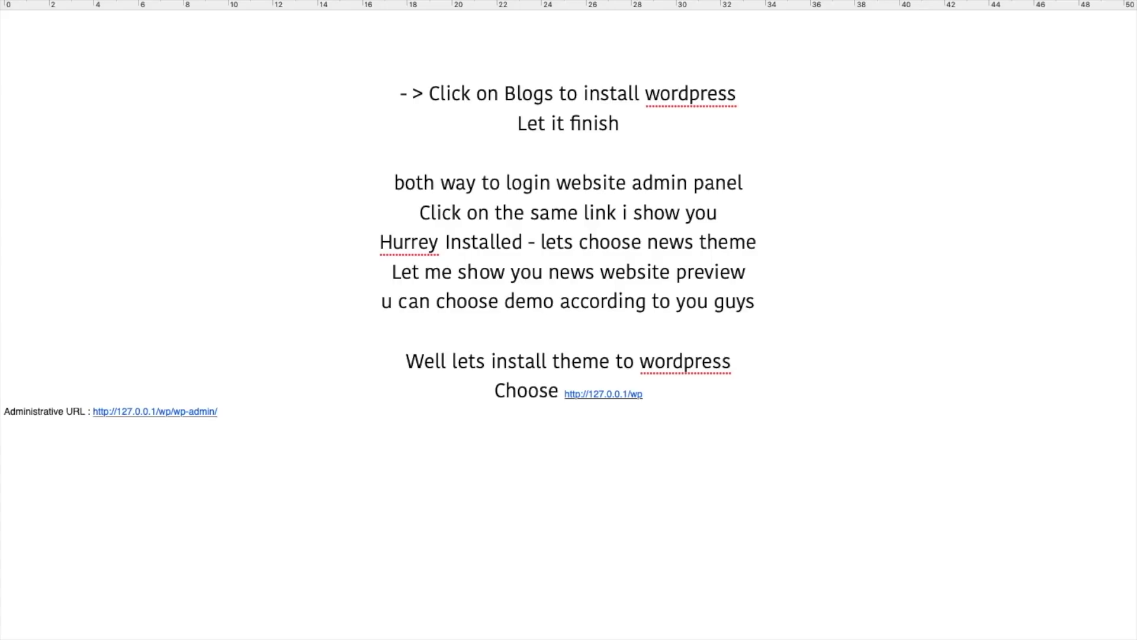
key(super+z)
text(n)
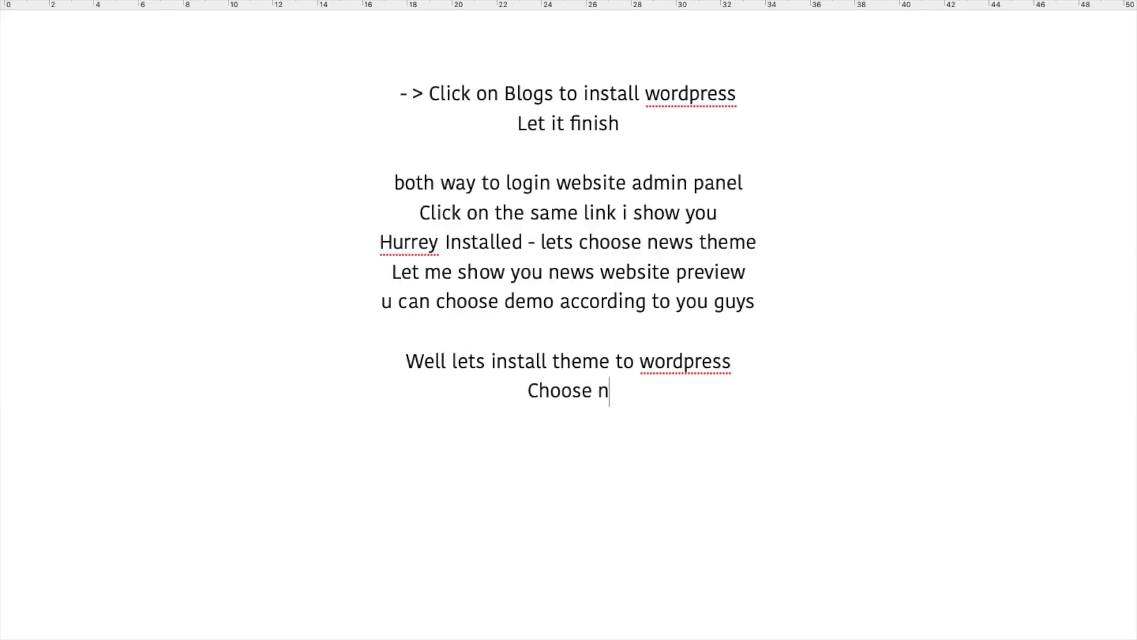
text(ewsmug)
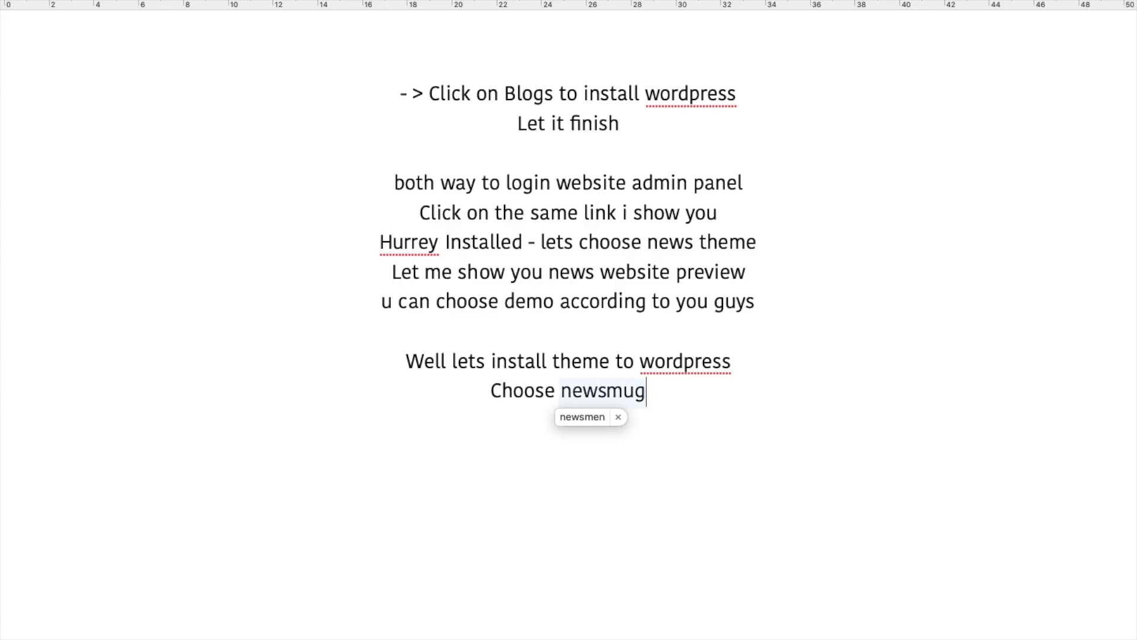
key(BackSpace)
key(BackSpace)
text(en.zip f)
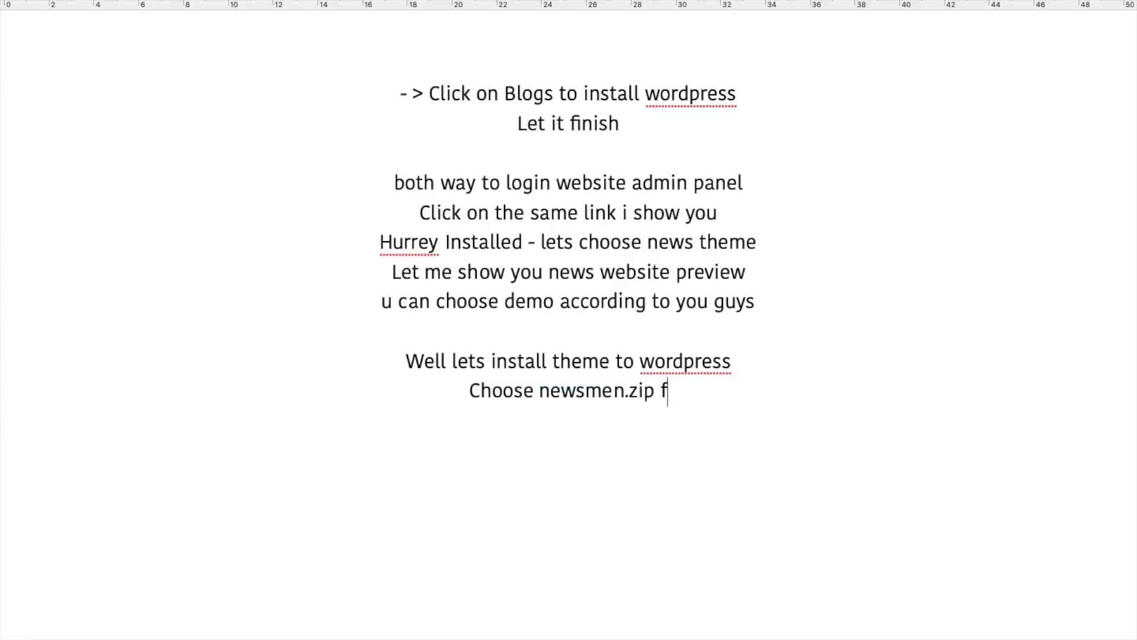
text(ile and upload)
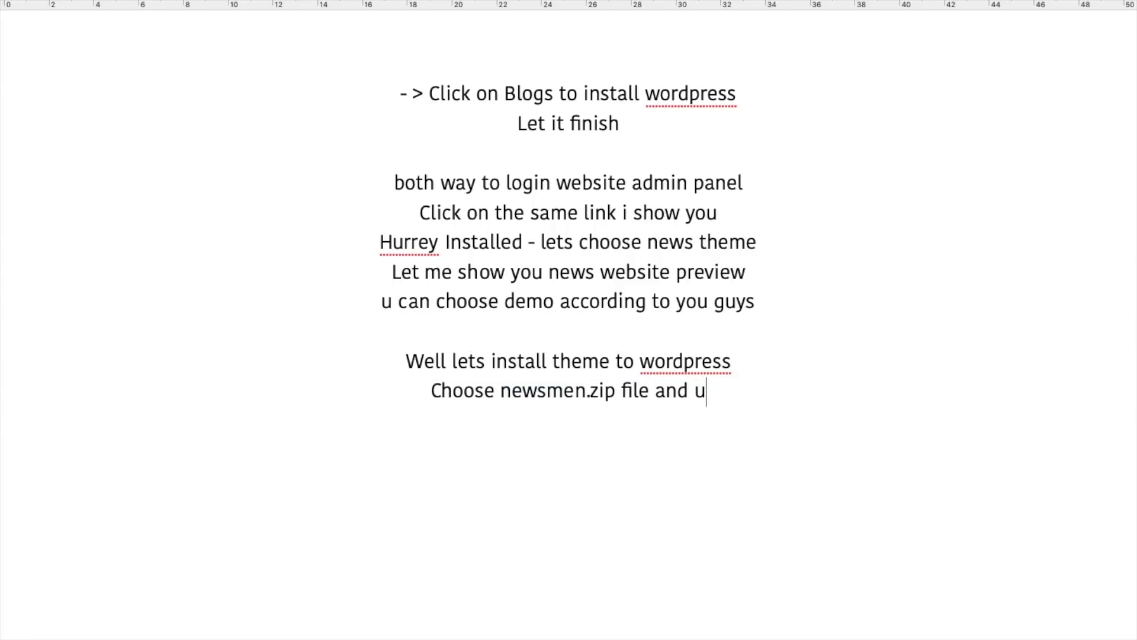
text( it)
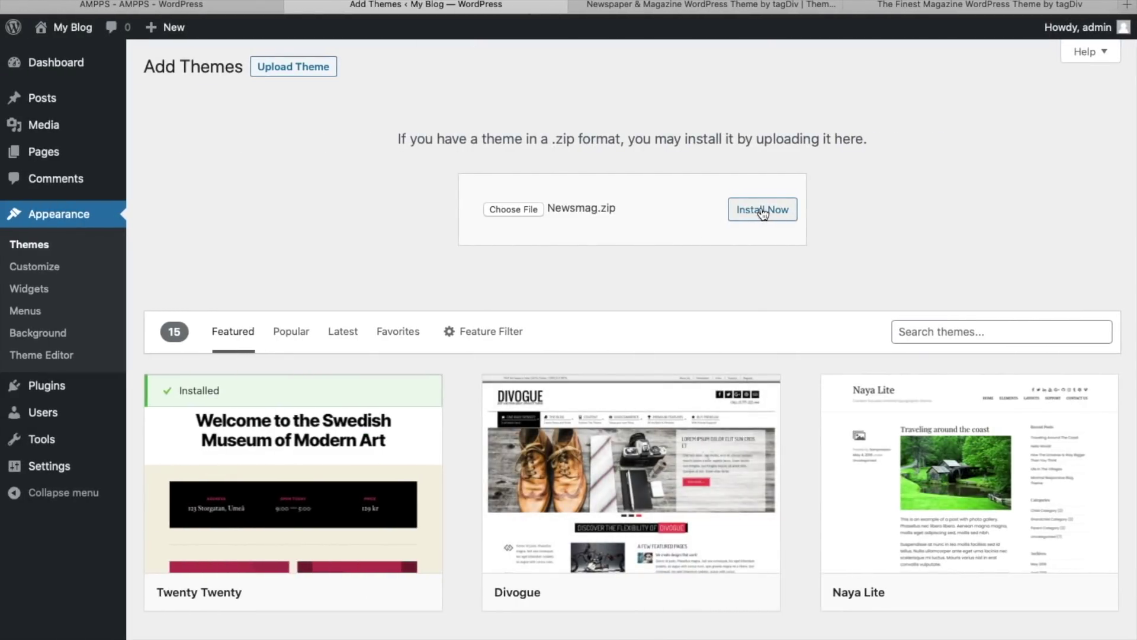
Step: Switch to the WordPress Add Themes page in the browser, install the selected Newsmag.zip theme and activate it
click(762, 210)
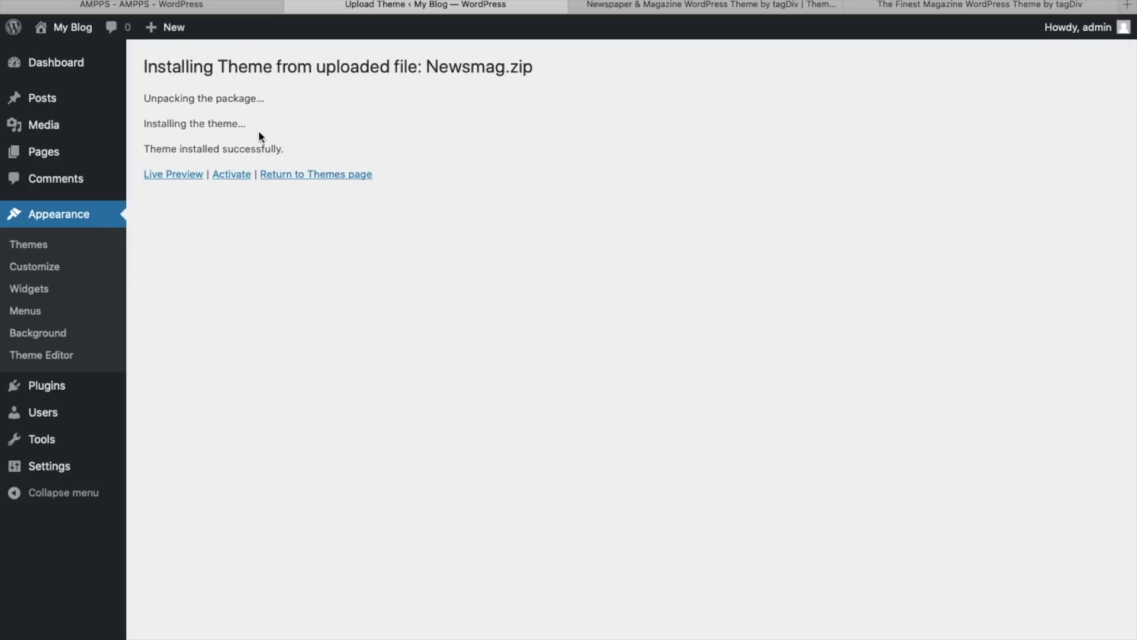
triple_click(201, 148)
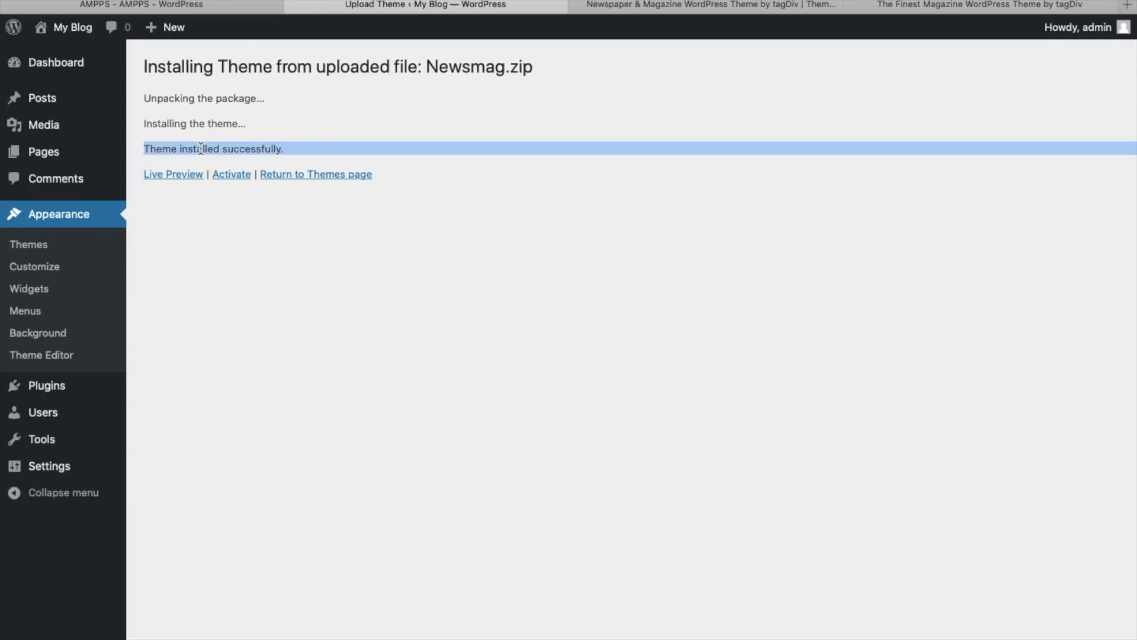
click(231, 308)
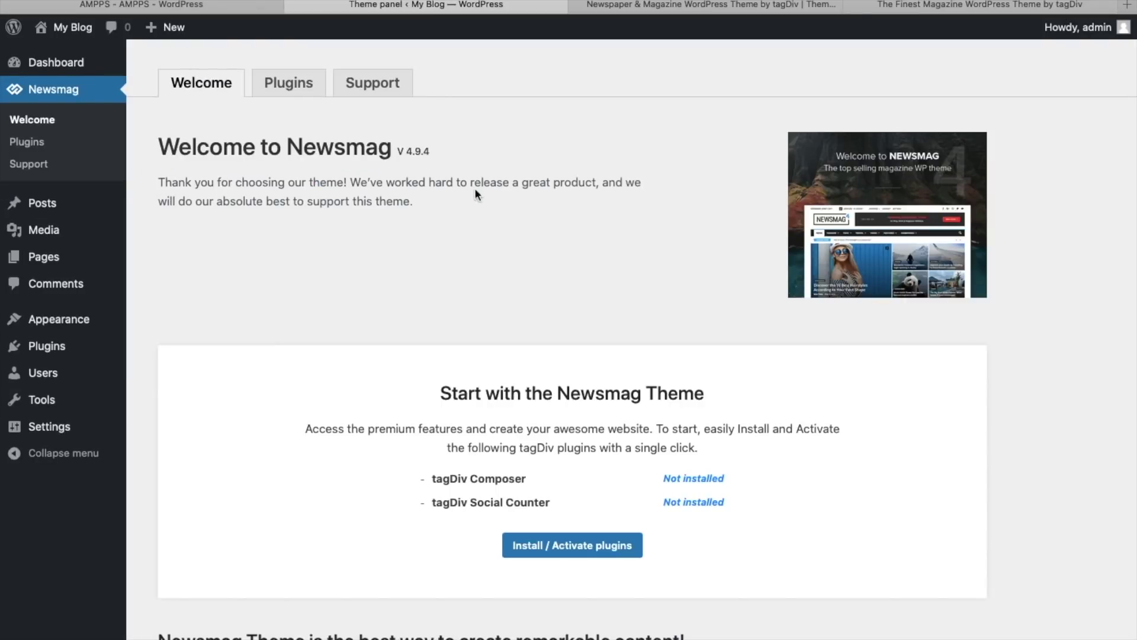
Step: Install and activate the tagDiv Composer and tagDiv Social Counter plugins from the Newsmag welcome page
scroll(480, 228, down, 4)
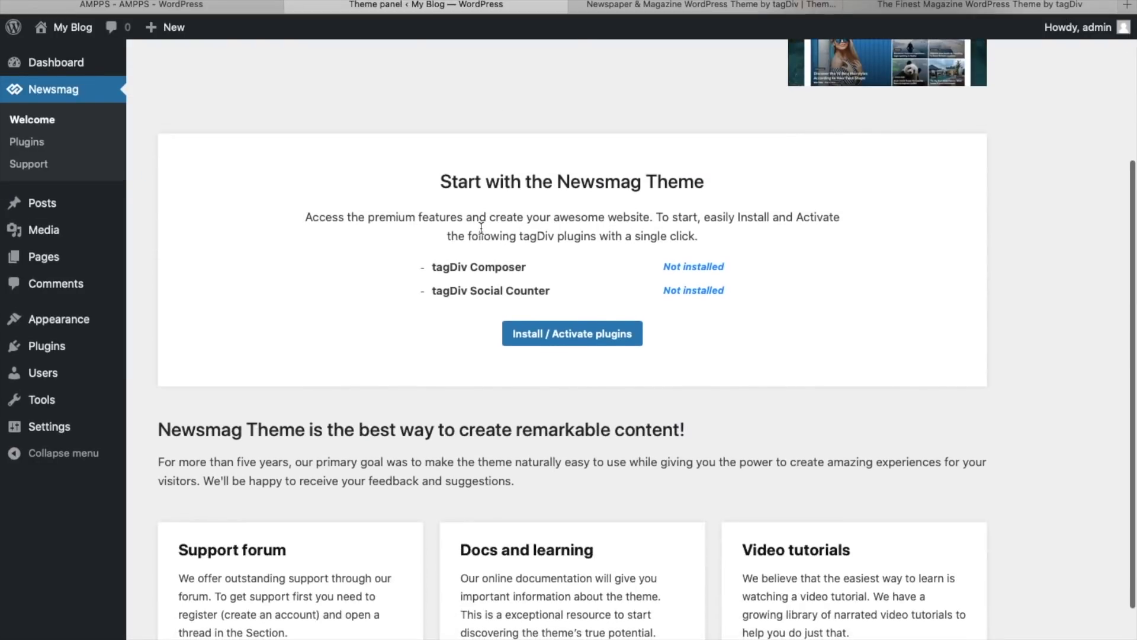
click(550, 336)
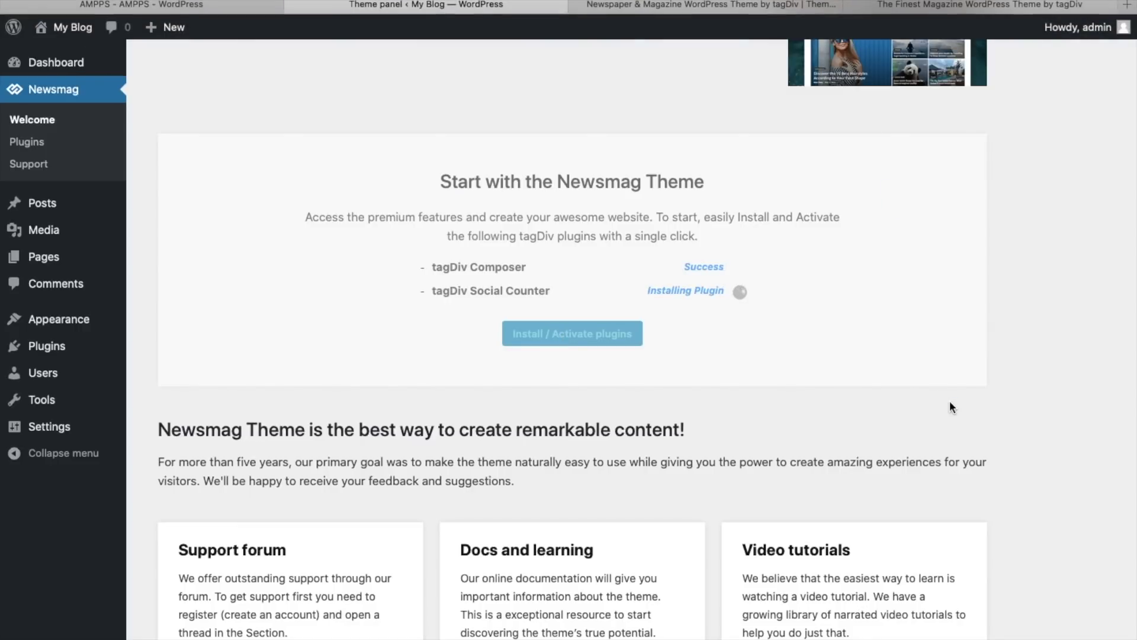
scroll(950, 407, down, 1)
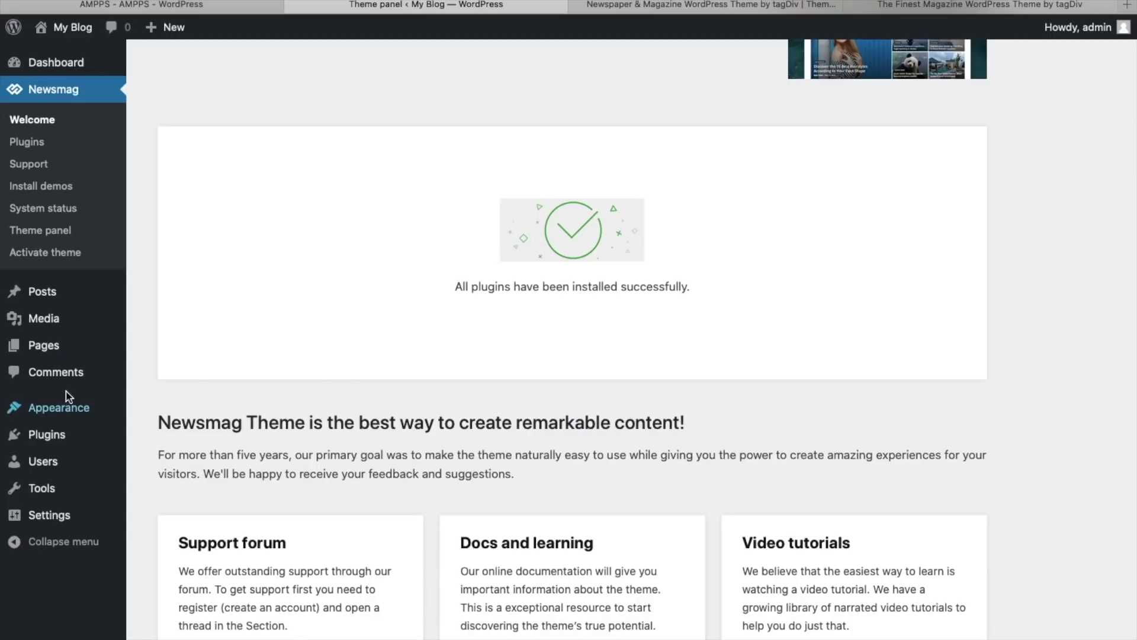
Step: Open Newsmag's list of installable demos and preview the Default demo
mouse_move(71, 411)
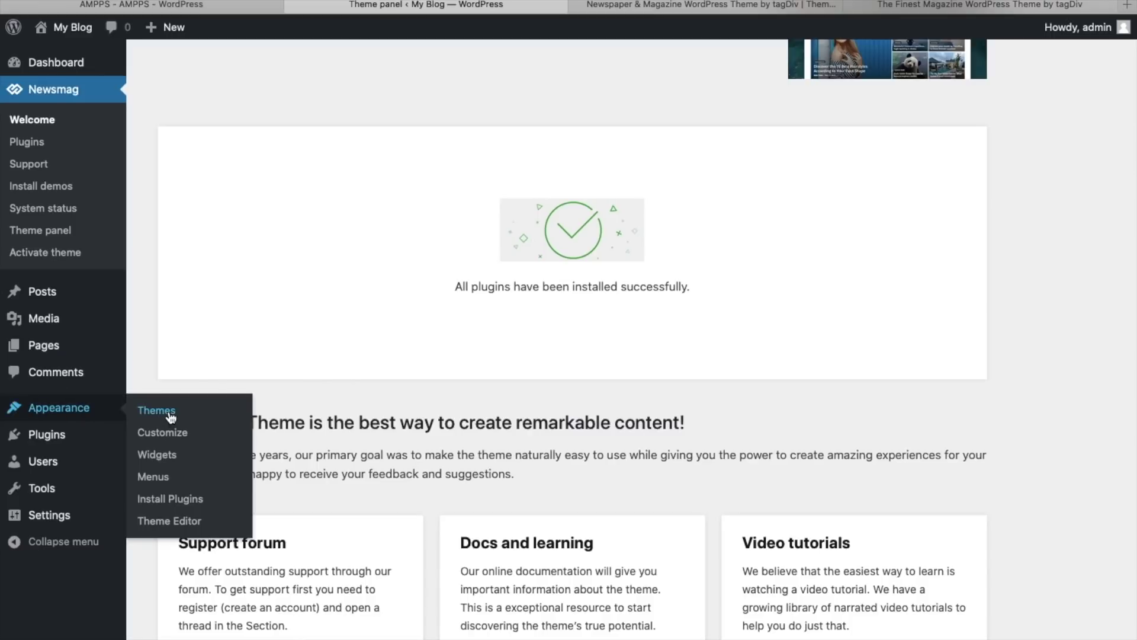
click(181, 70)
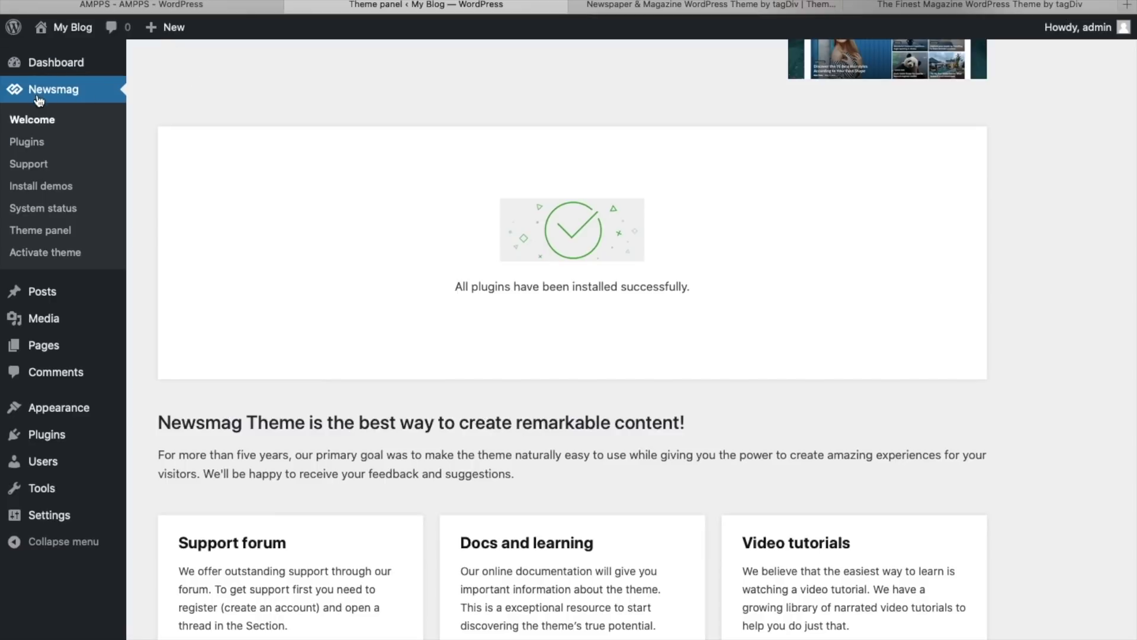
click(39, 187)
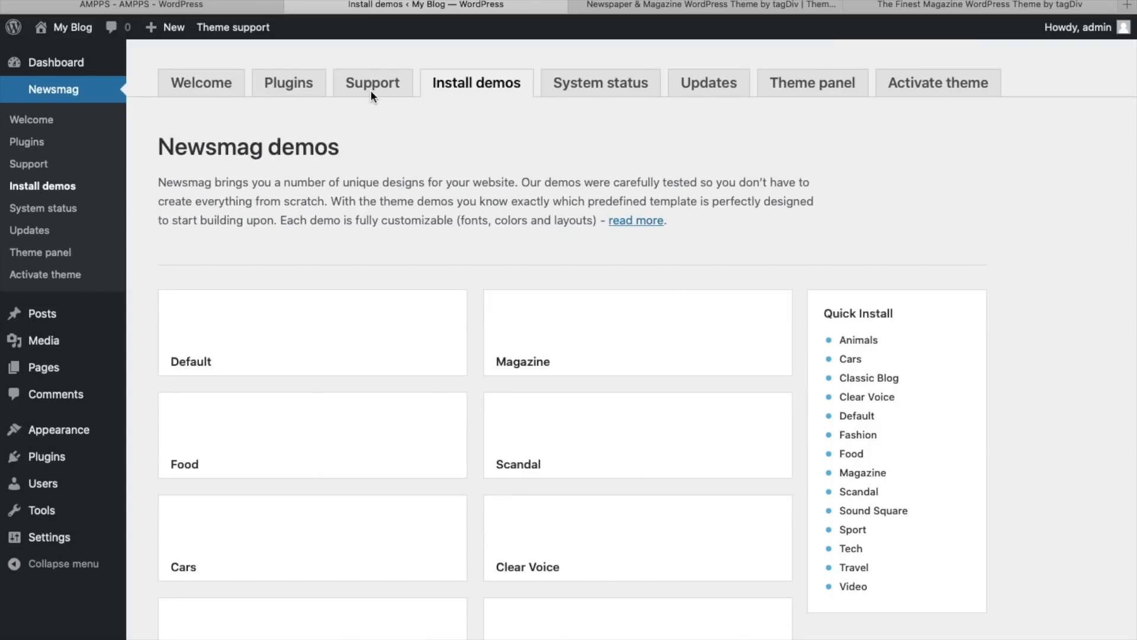
scroll(503, 185, down, 3)
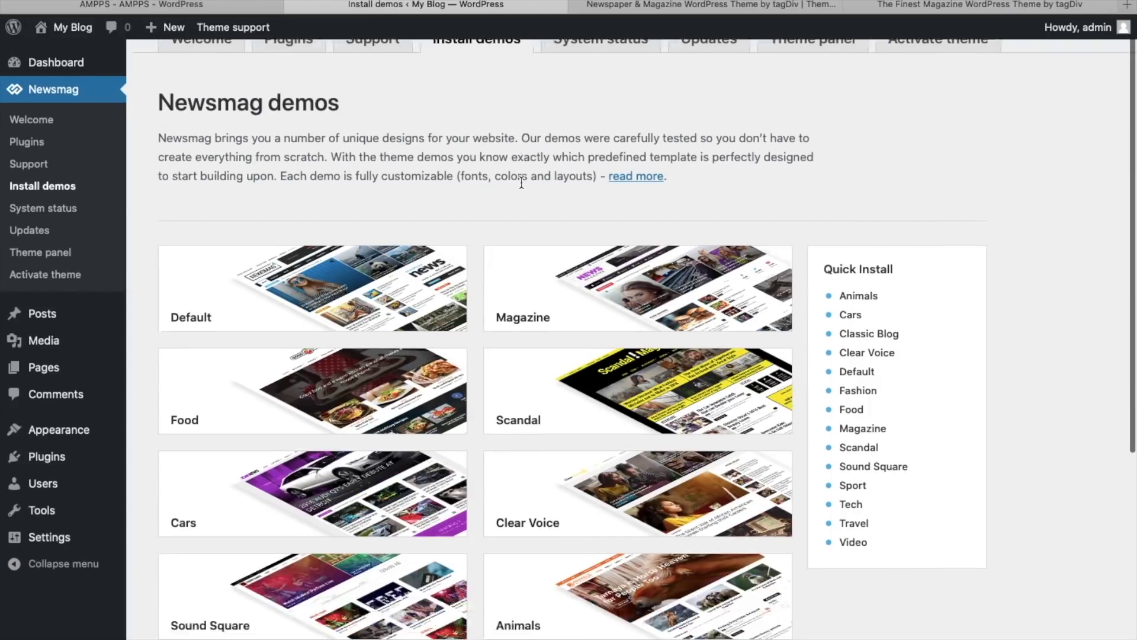
mouse_move(315, 212)
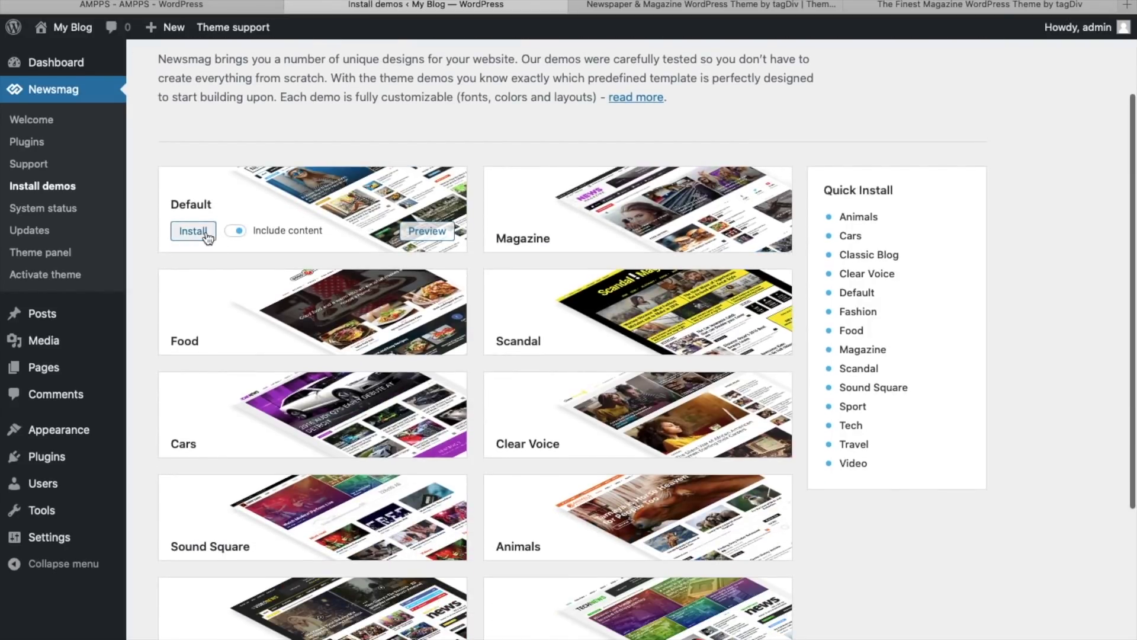
click(425, 232)
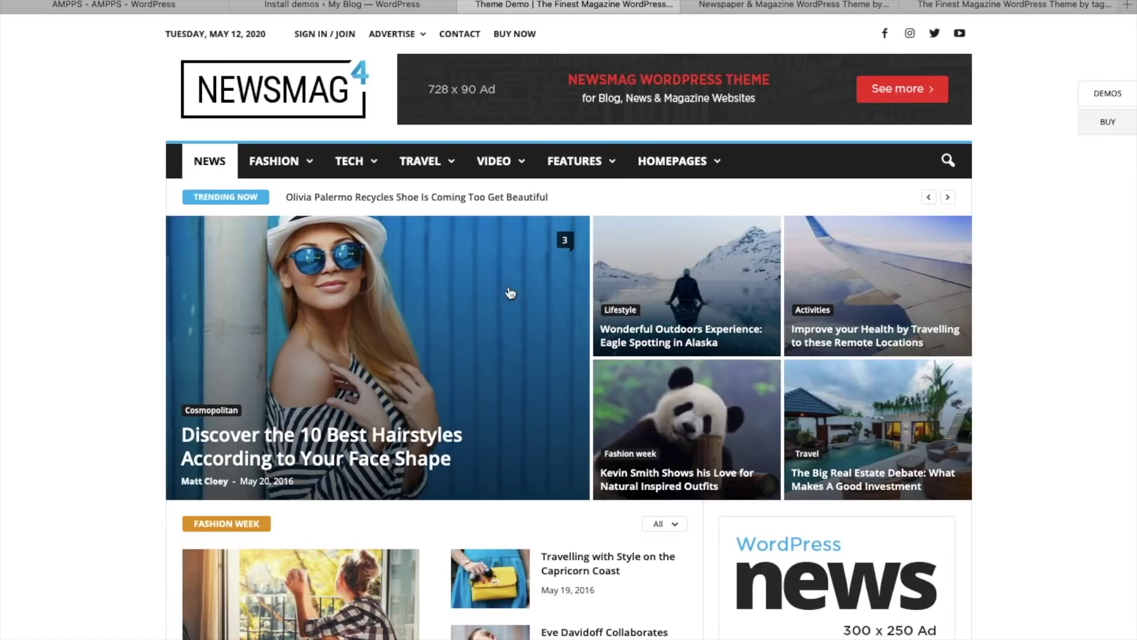
Step: Switch to the notes document and add the line "we will choose default" at its end
key(ctrl+Right)
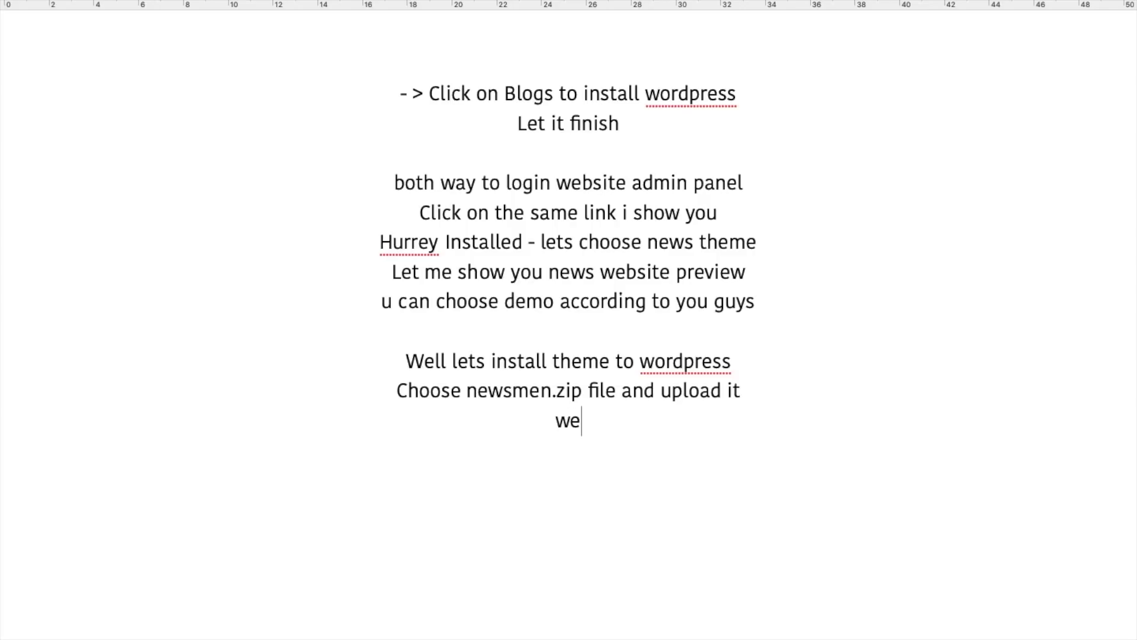
text(l ch)
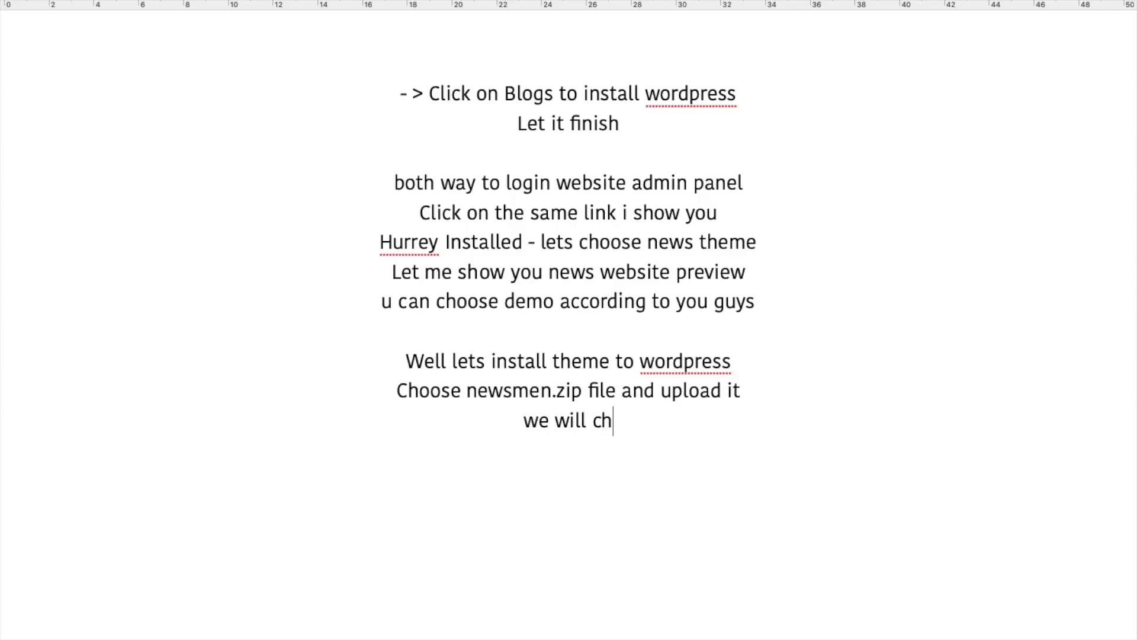
text(oose def)
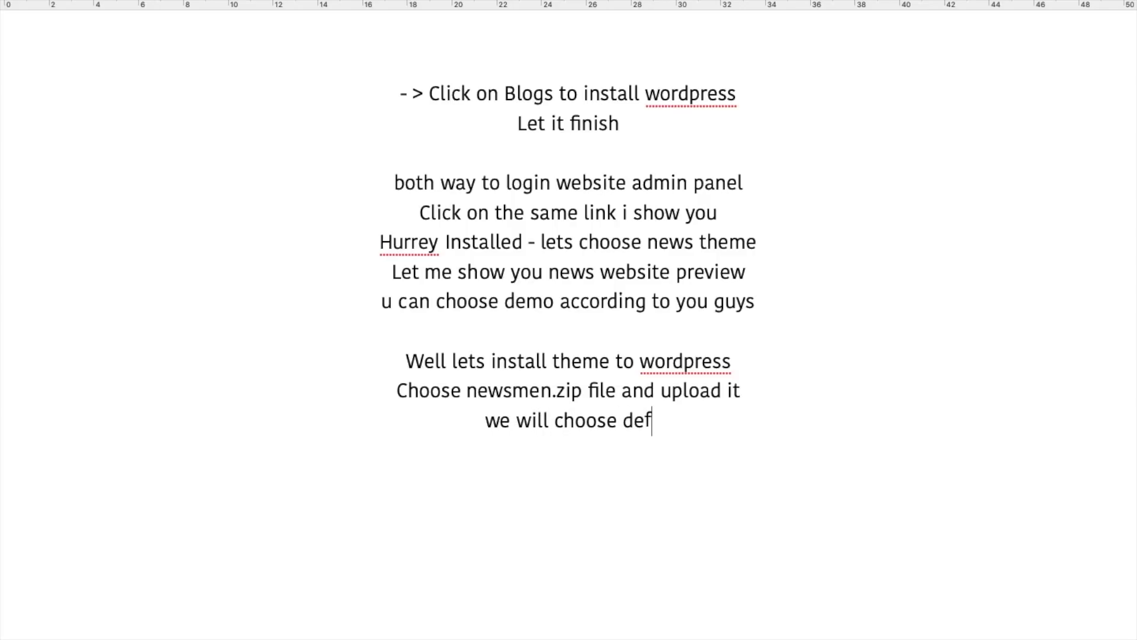
text(ault)
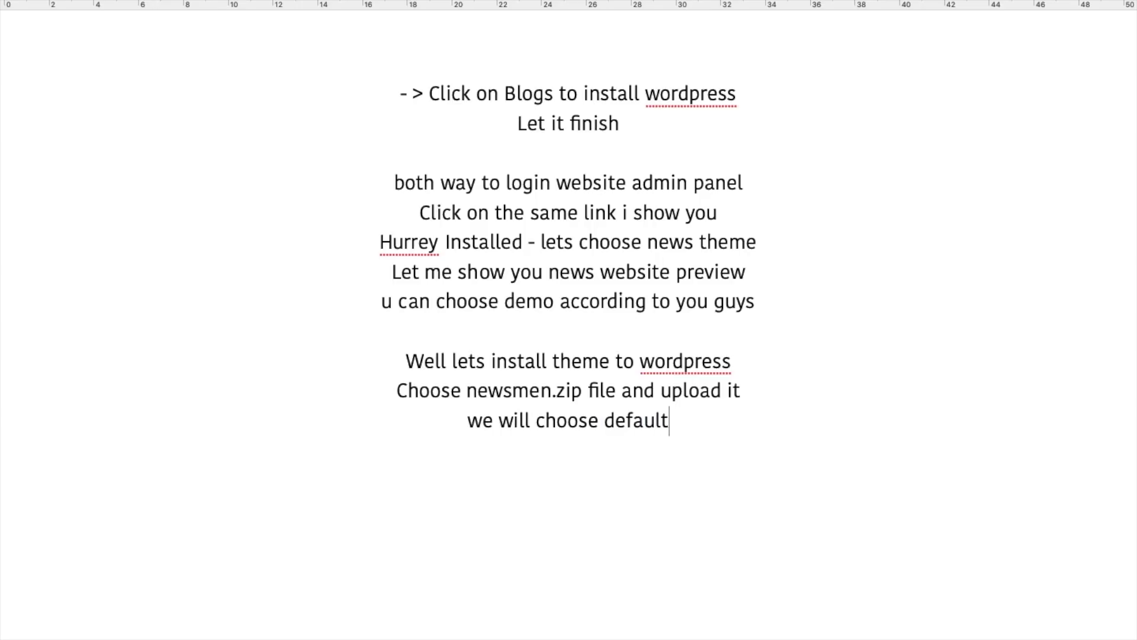